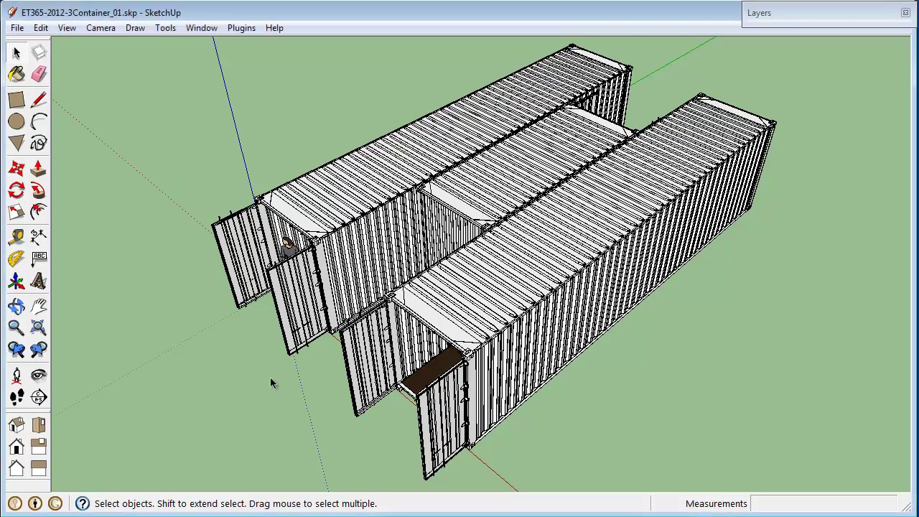
Zoom in on a container's roof corner and orbit around its corner casting
key(ctrl+shift+w)
drag(468, 223, 511, 253)
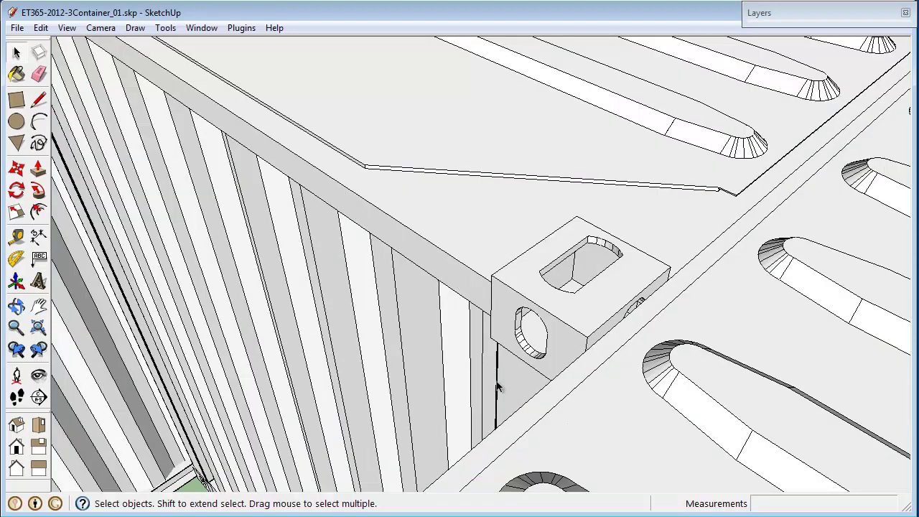
middle_drag(497, 386, 664, 413)
middle_drag(566, 461, 584, 301)
scroll(588, 305, up, 10)
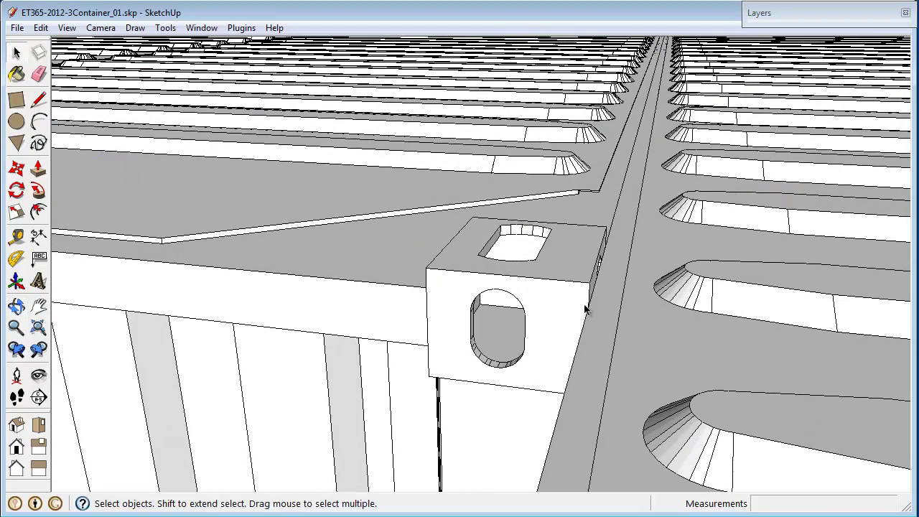
mouse_move(573, 328)
middle_down()
mouse_move(605, 322)
mouse_move(576, 327)
middle_up()
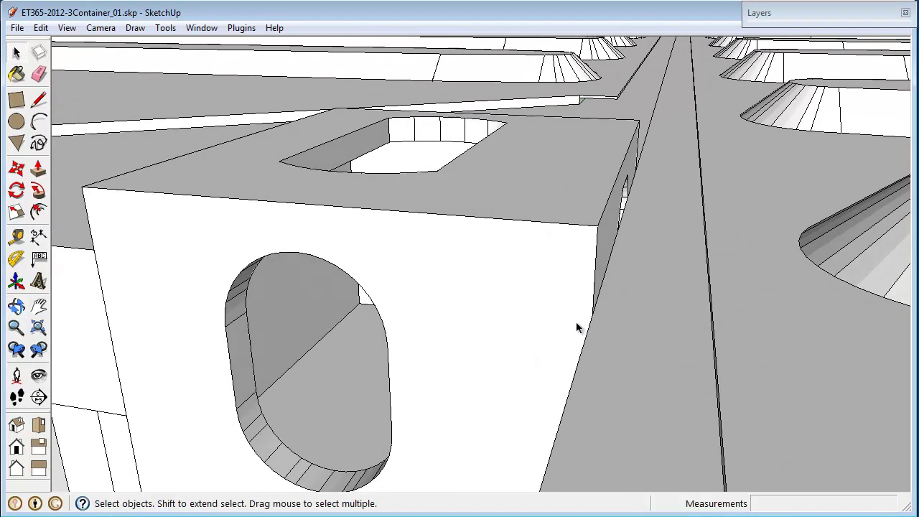
Select the whole corner casting block and zoom in and out to inspect it
triple_click(562, 240)
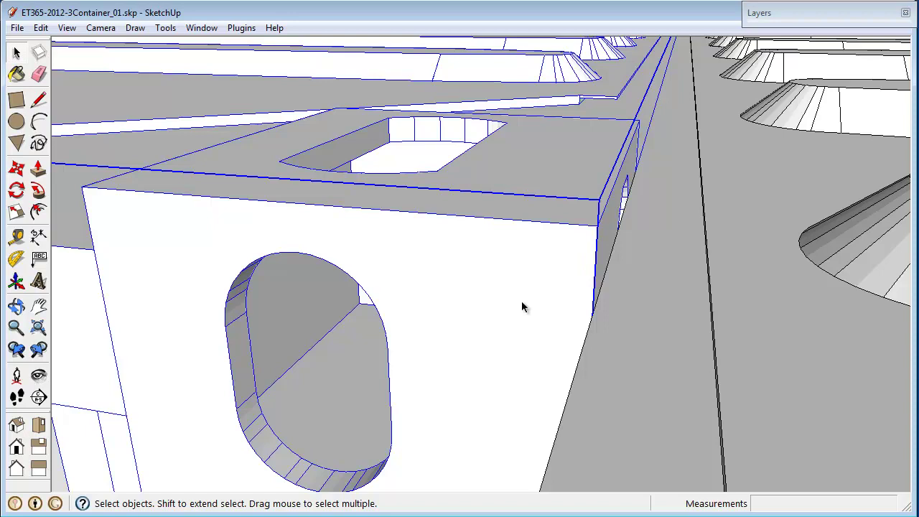
scroll(521, 297, down, 1)
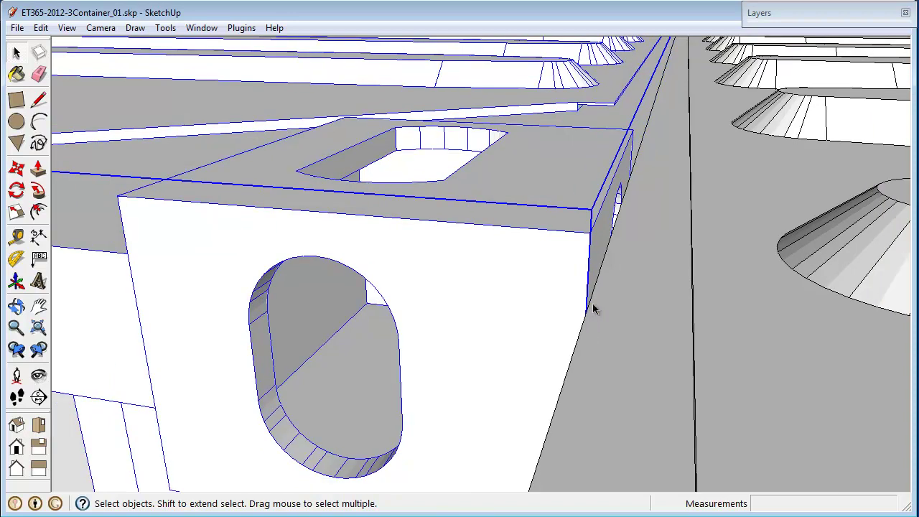
scroll(588, 307, up, 2)
scroll(588, 306, down, 1)
scroll(587, 305, down, 4)
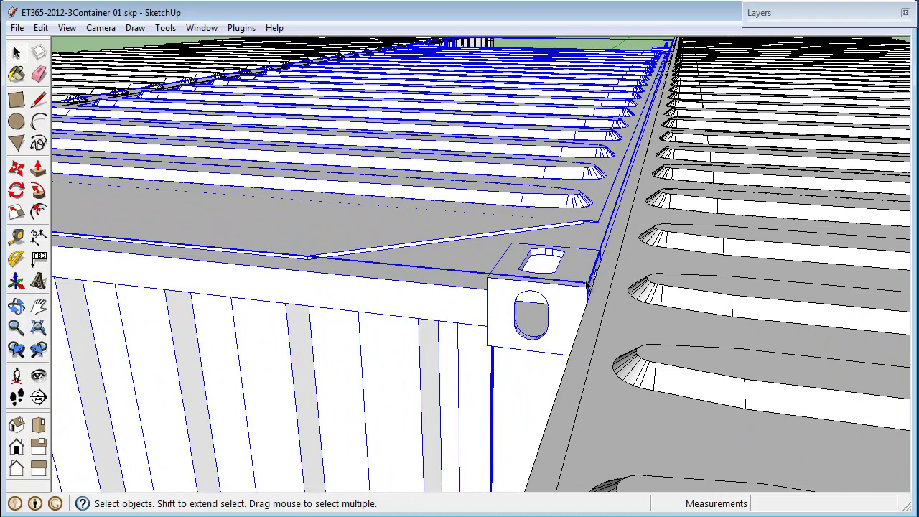
scroll(587, 284, down, 2)
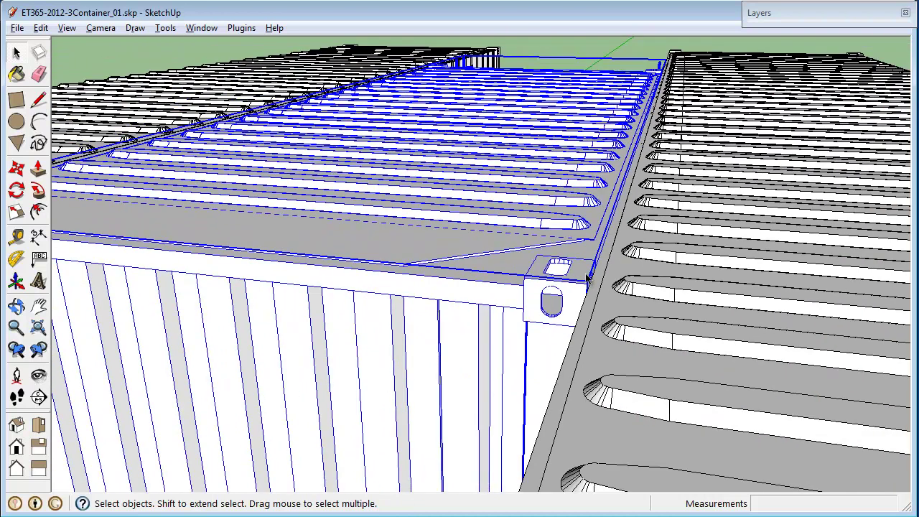
scroll(587, 280, up, 4)
scroll(587, 279, down, 3)
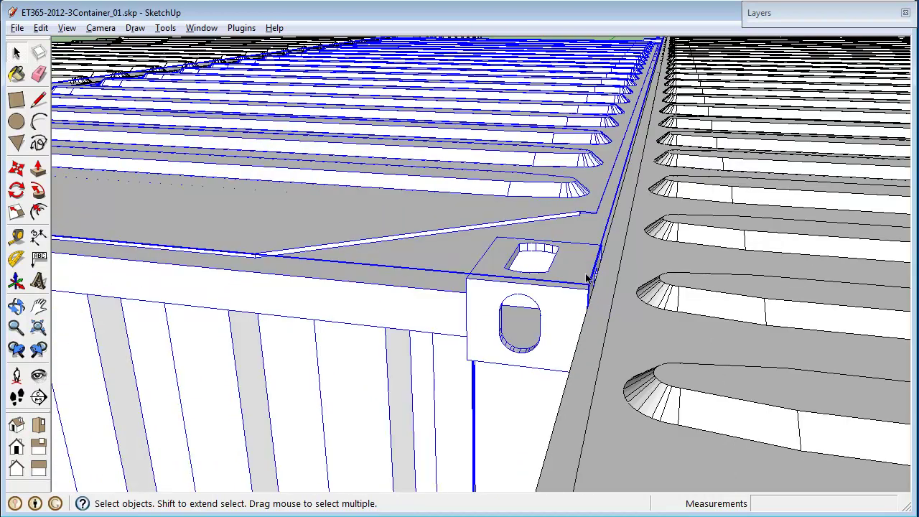
scroll(587, 278, down, 2)
scroll(588, 279, up, 3)
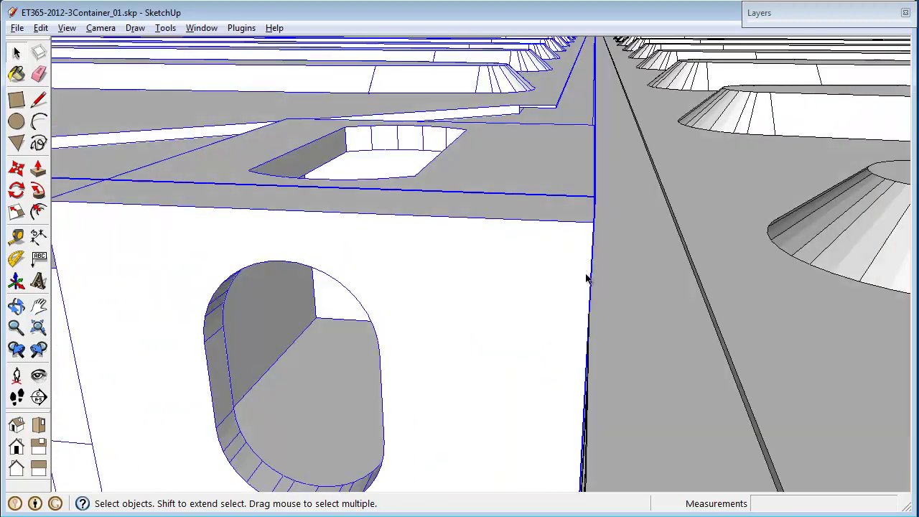
scroll(587, 278, down, 3)
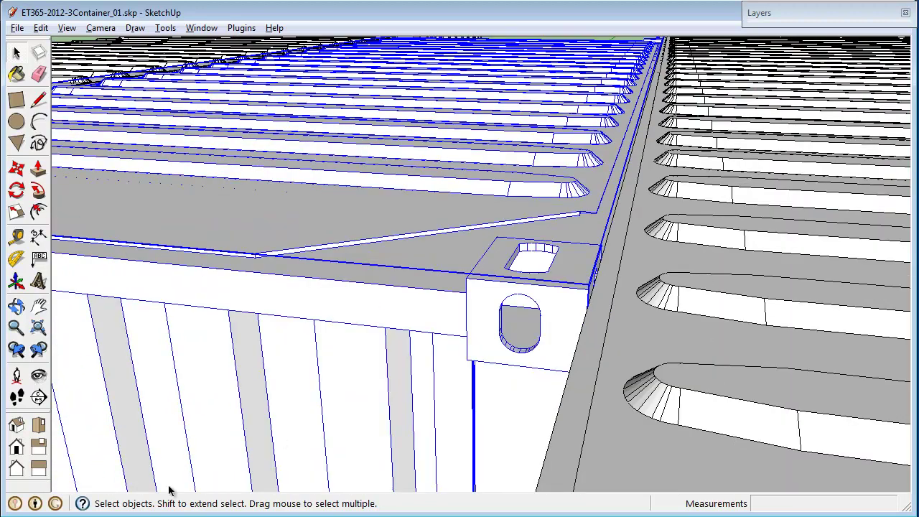
Return to a wide view looking down on the roofs and select each container in turn
click(43, 336)
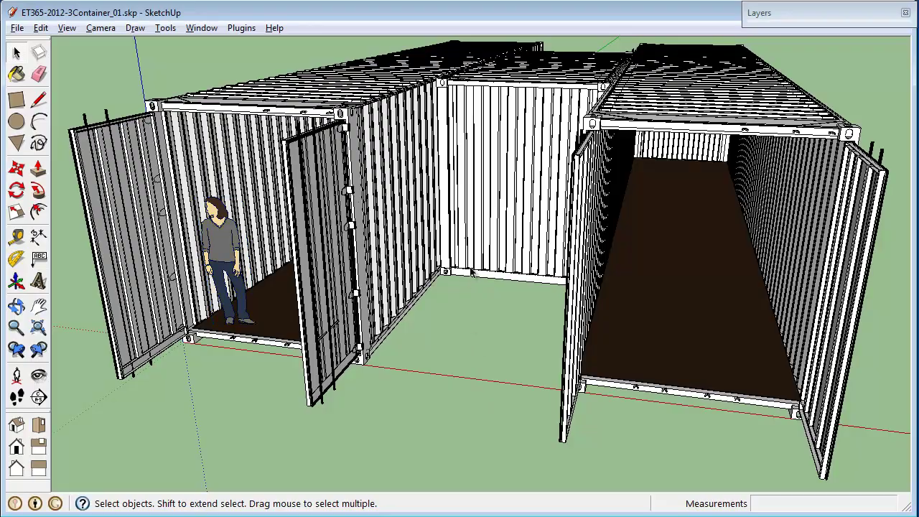
middle_drag(474, 272, 200, 426)
scroll(200, 426, down, 6)
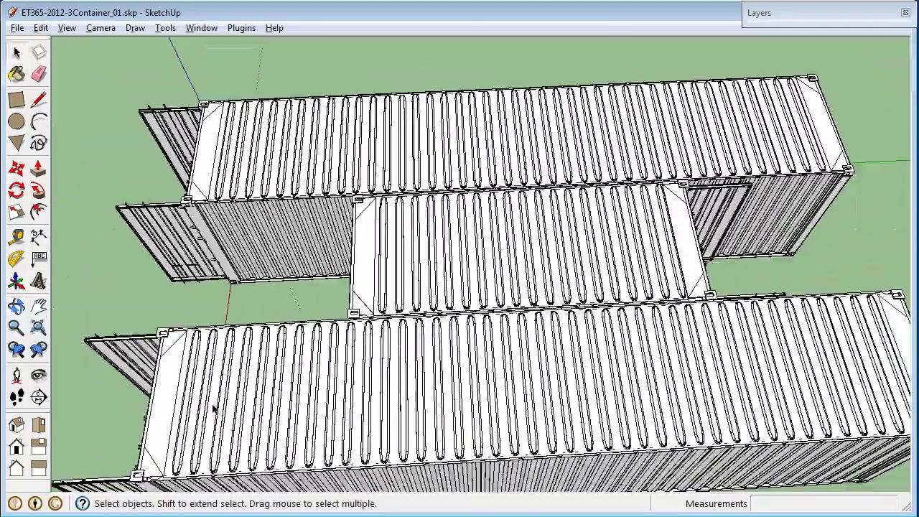
click(580, 379)
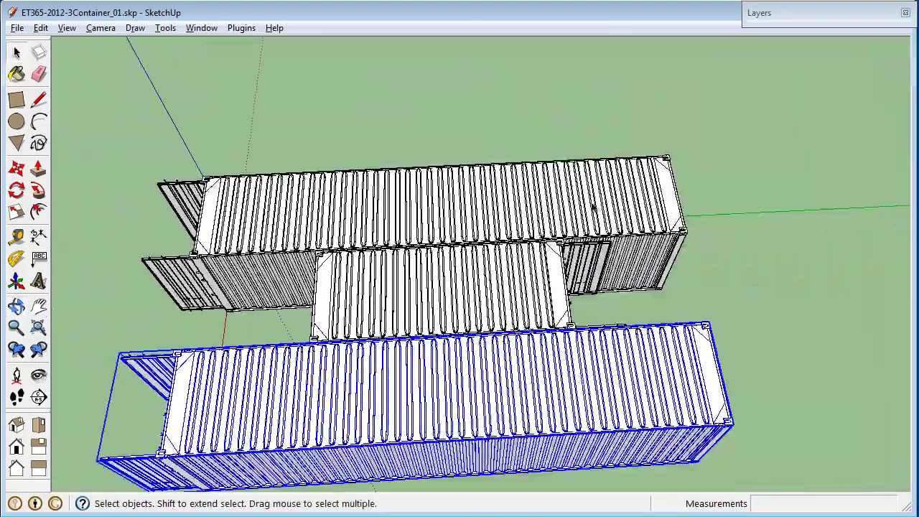
click(595, 207)
click(485, 270)
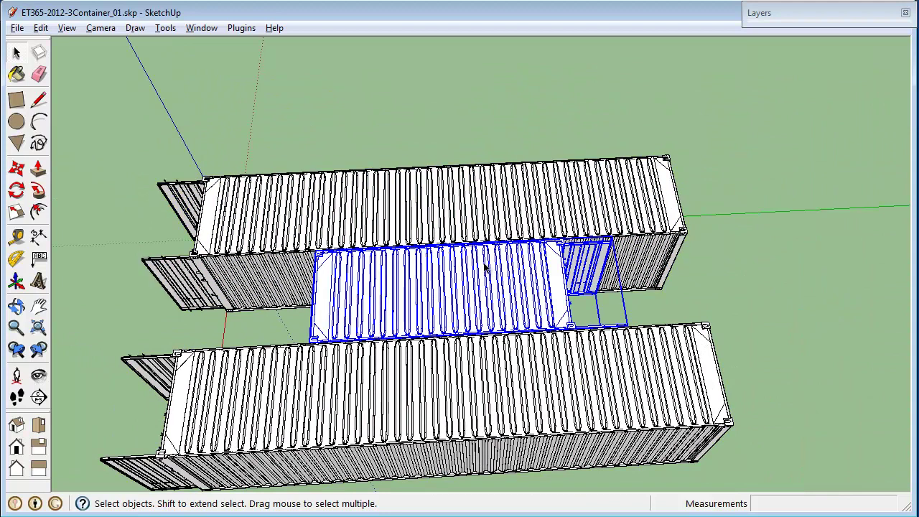
click(180, 287)
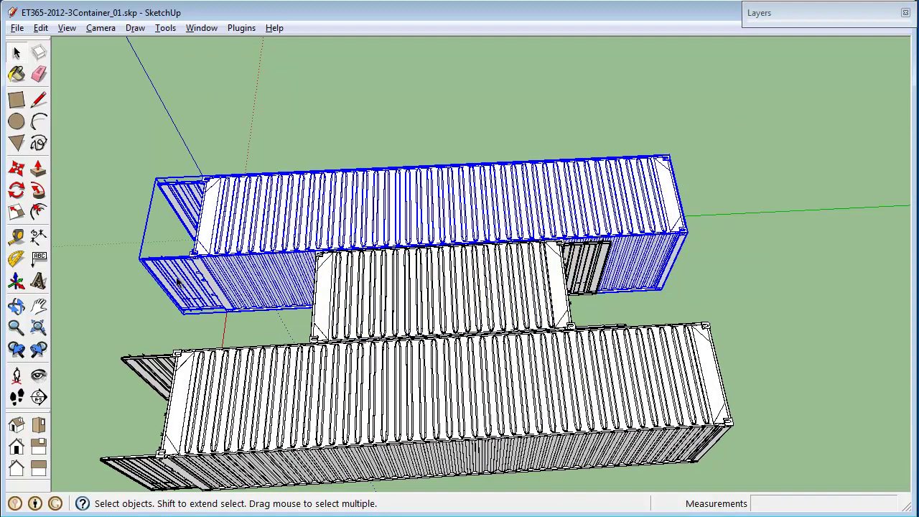
click(152, 369)
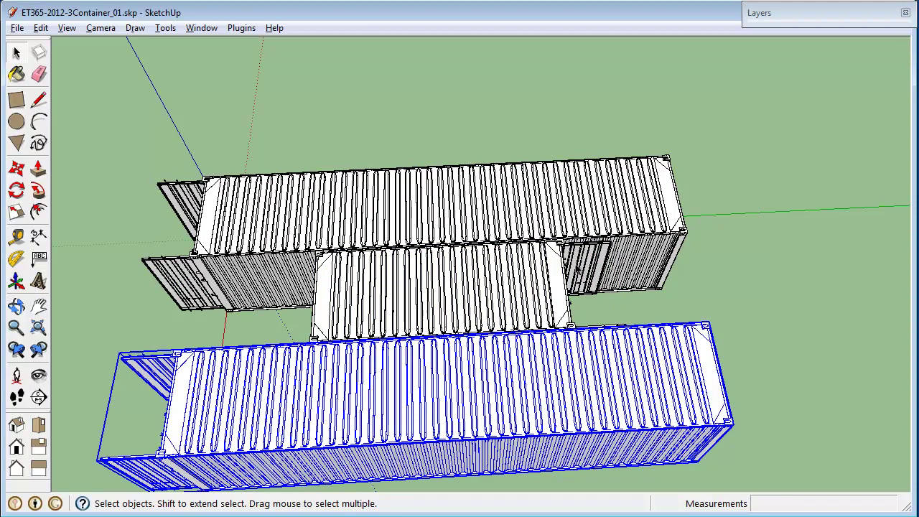
click(577, 269)
Open and close the upper container group, then select the lower, middle and top containers
double_click(648, 289)
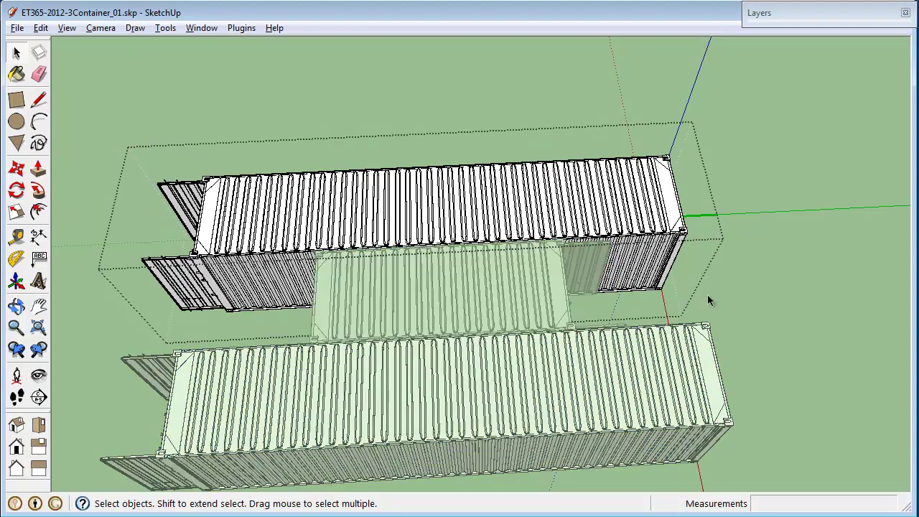
click(736, 291)
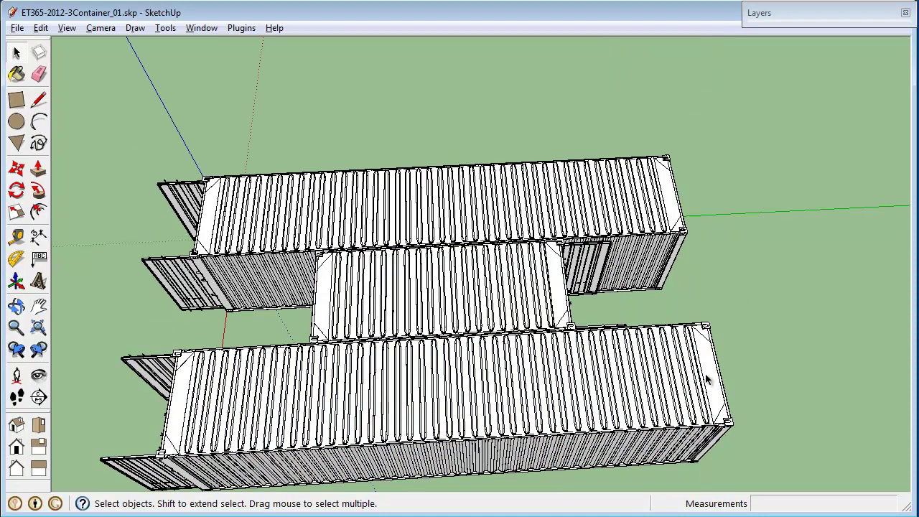
scroll(646, 372, down, 2)
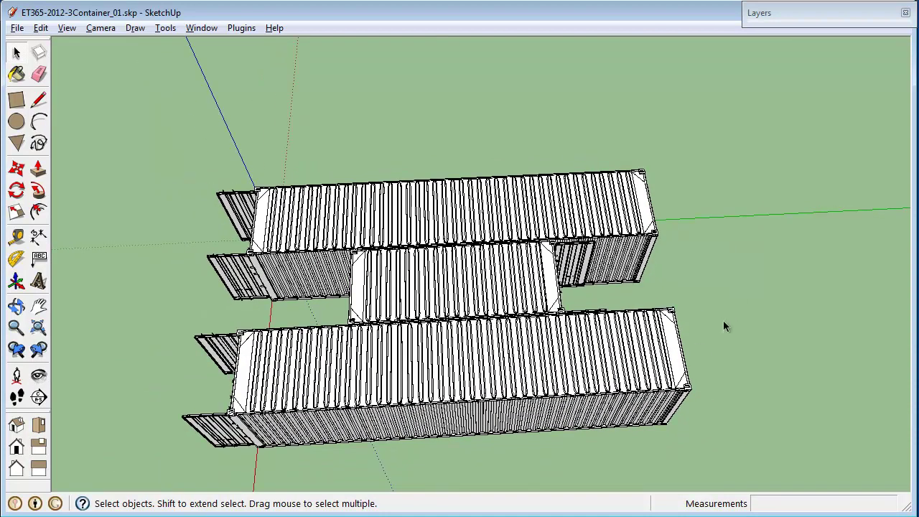
click(543, 373)
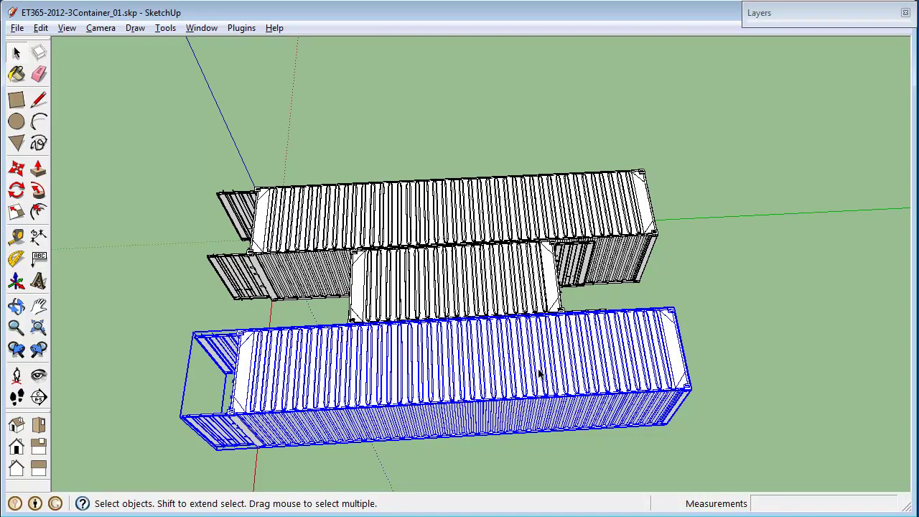
click(516, 302)
click(516, 238)
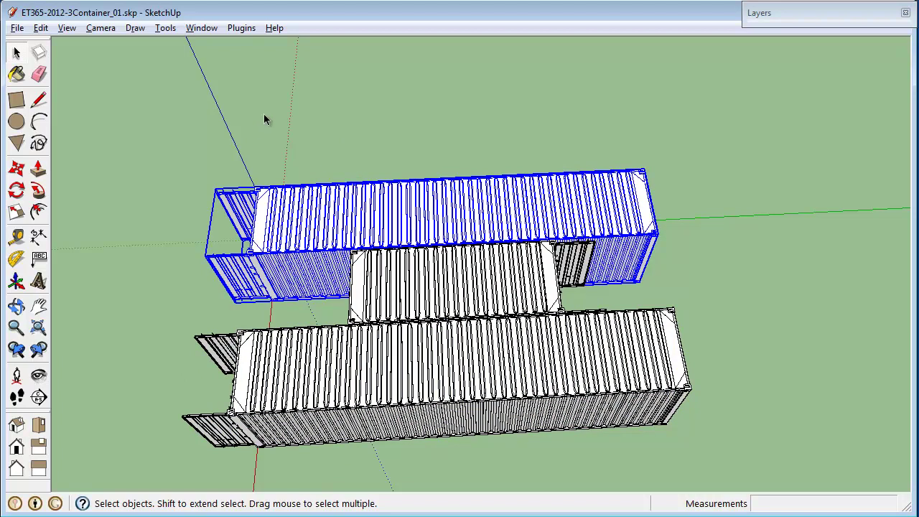
Pick the 40-foot shipping container from the in-model components, then cancel placing it
key(shift+c)
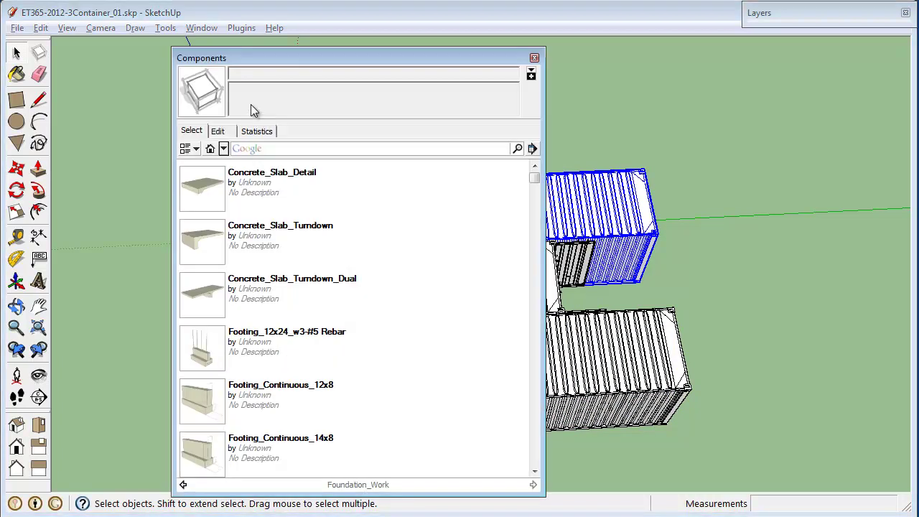
click(210, 148)
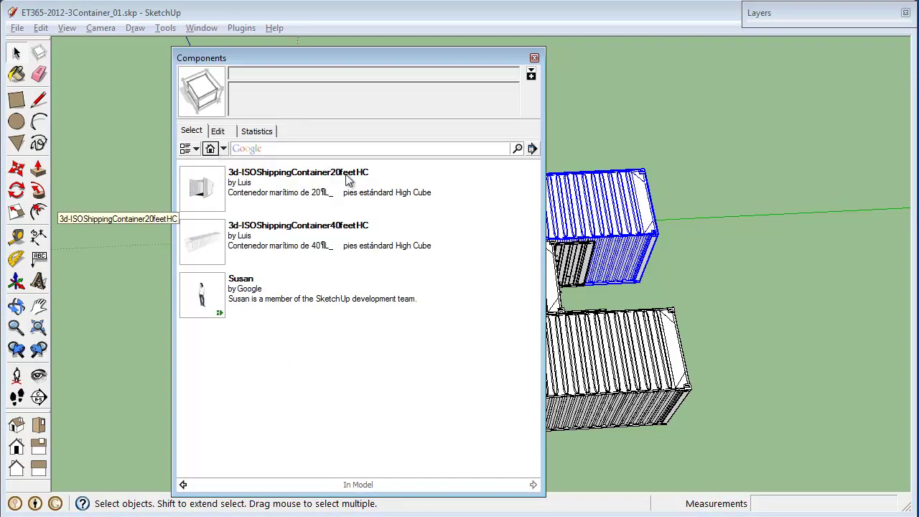
click(361, 228)
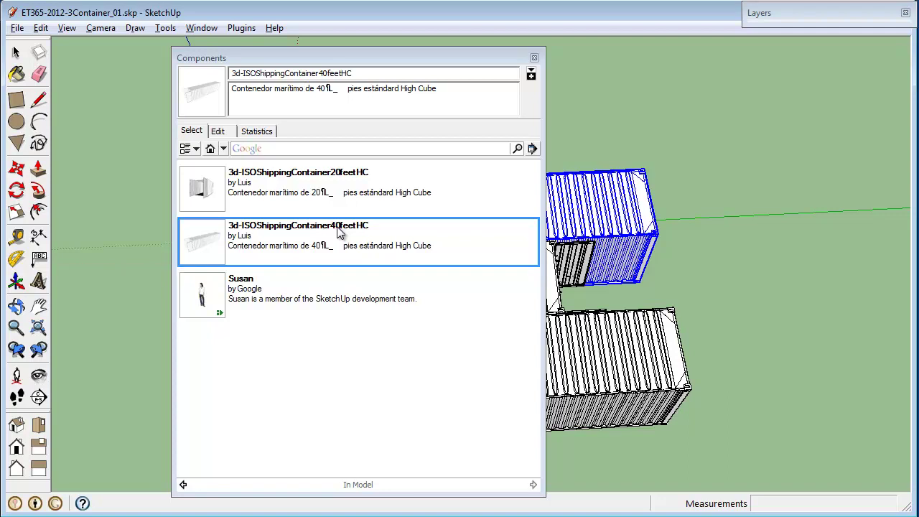
click(535, 58)
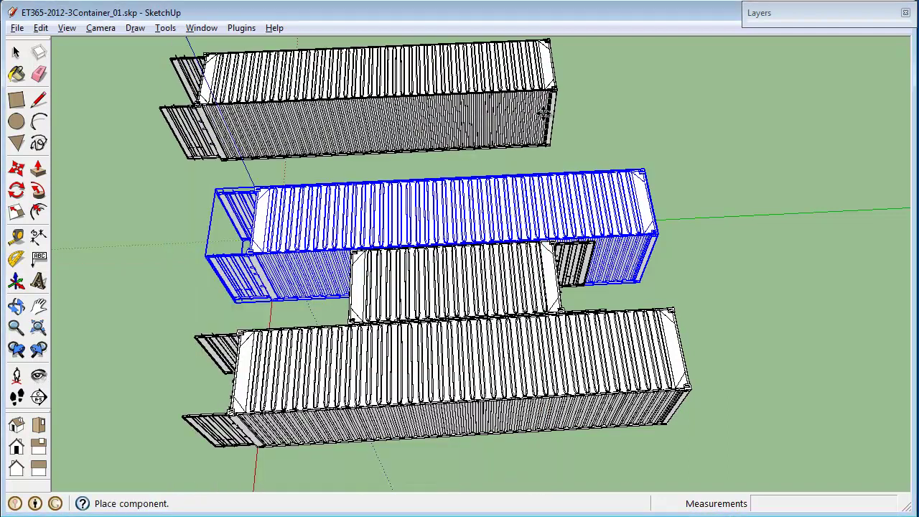
key(Escape)
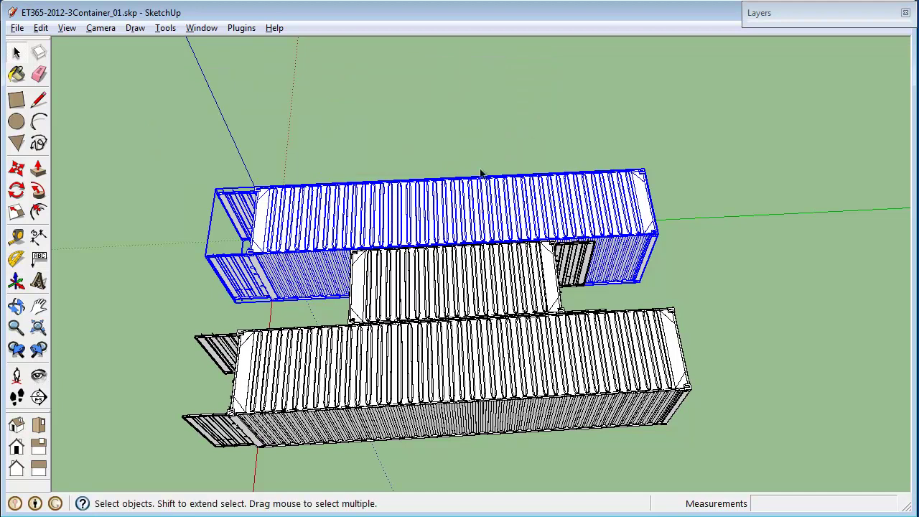
Delete the container's corrugated roof panels, undo to restore them, and orbit to an elevated door view
right_click(457, 209)
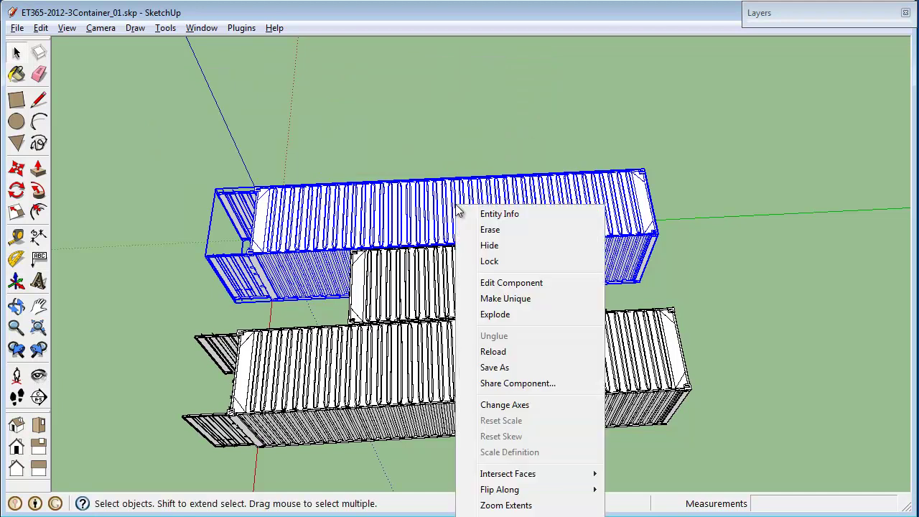
click(546, 283)
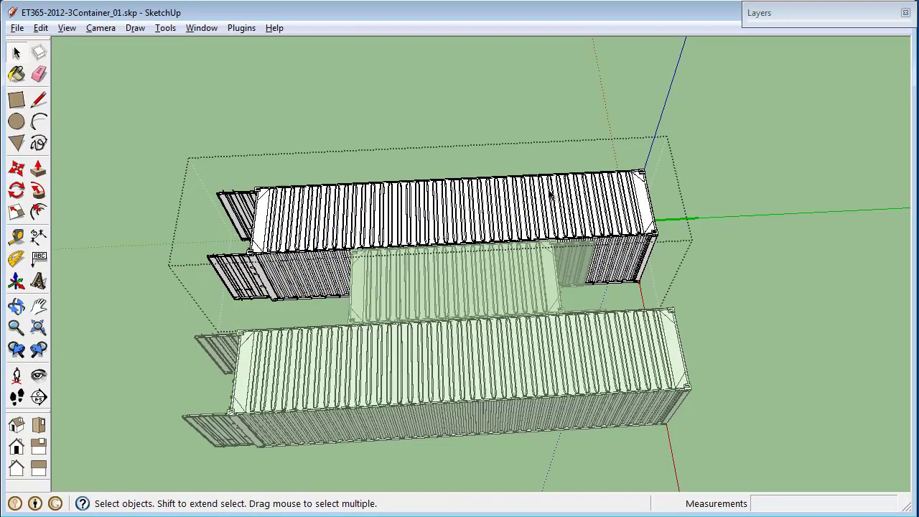
click(588, 212)
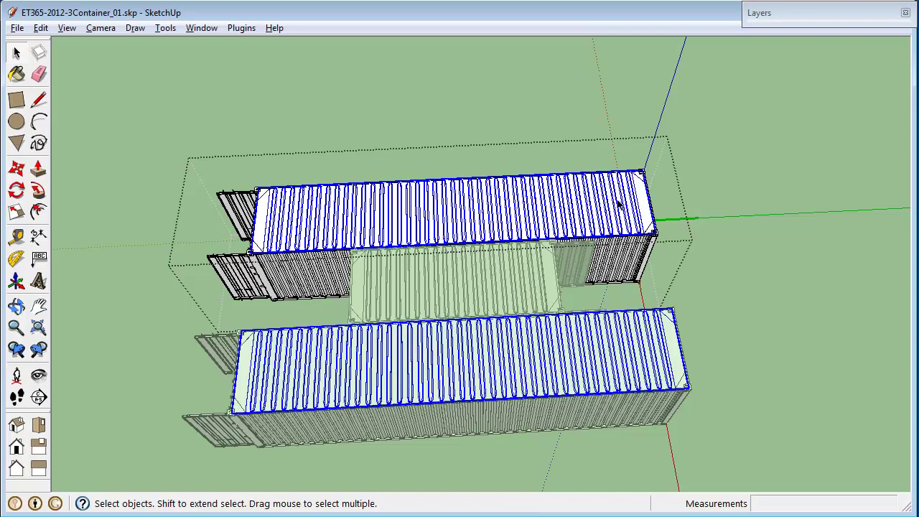
key(Delete)
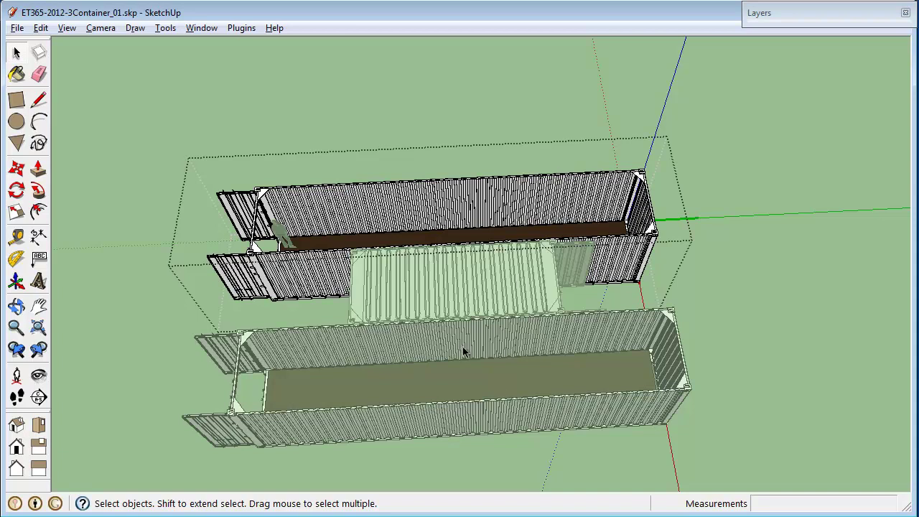
key(ctrl+z)
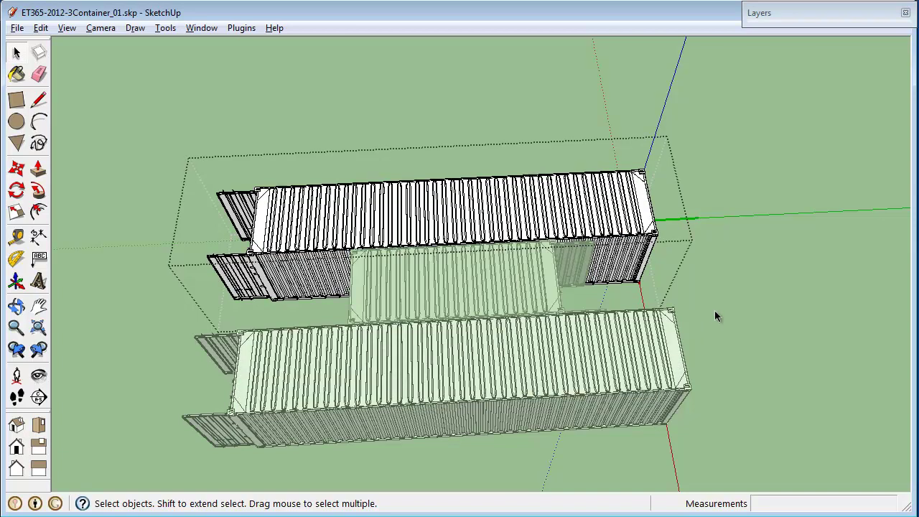
key(ctrl+z)
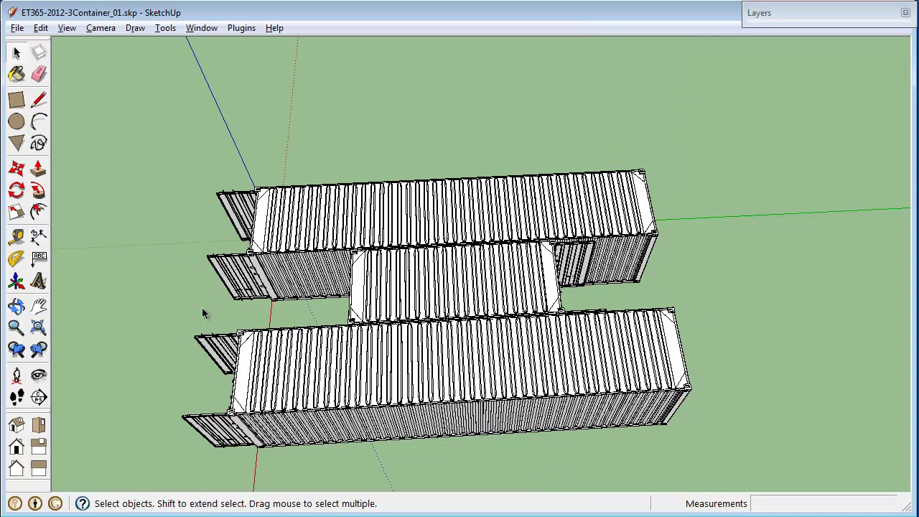
middle_drag(146, 341, 440, 174)
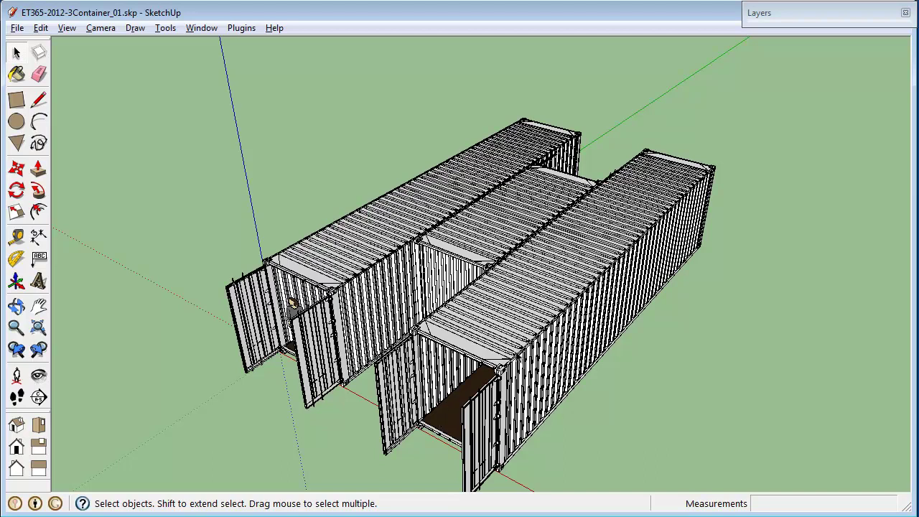
Zoom out slightly and click the right, then left, then right-hand container again
scroll(558, 439, down, 1)
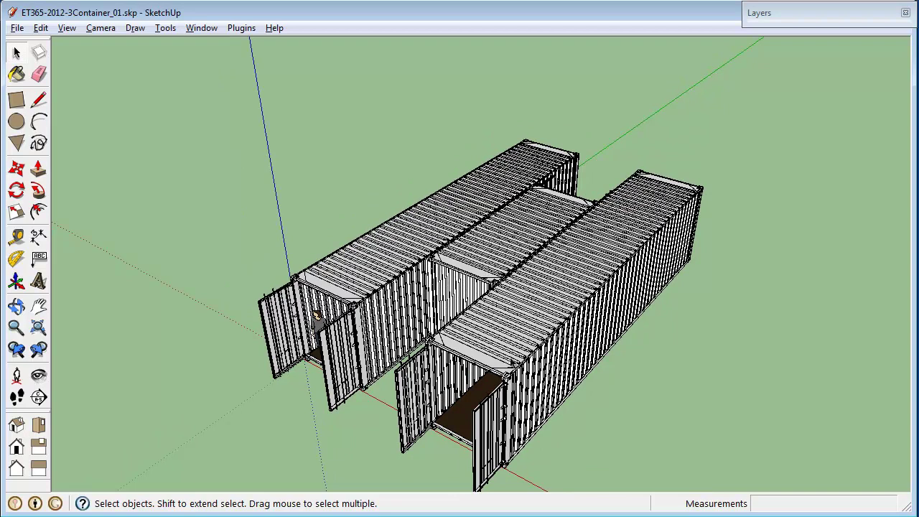
click(510, 352)
click(378, 284)
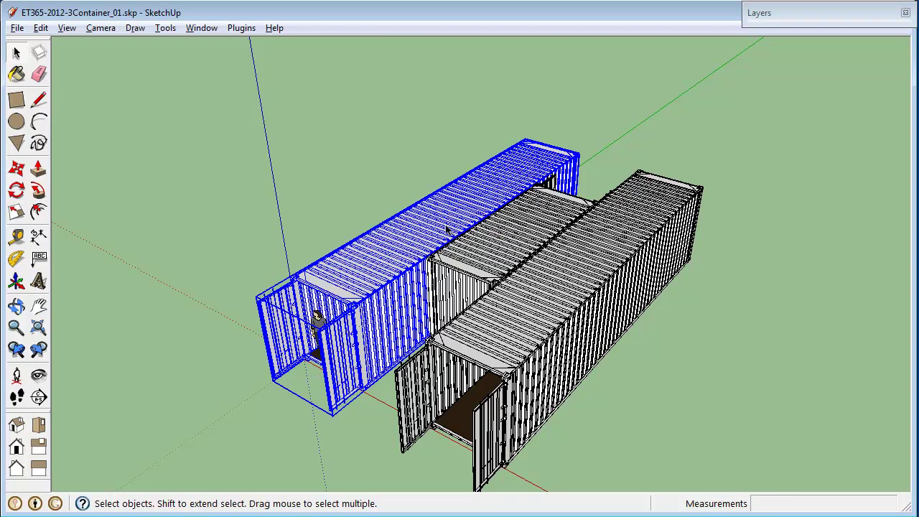
click(561, 279)
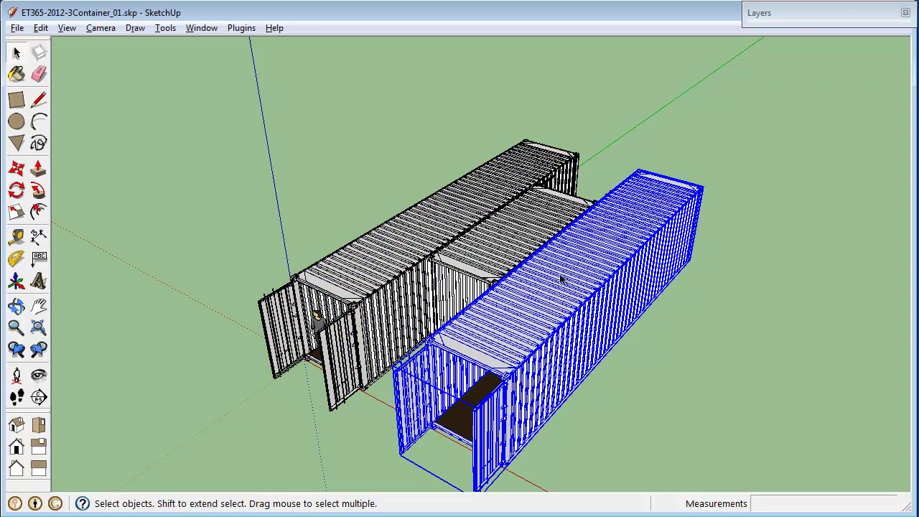
Make the right container unique as 3d-ISOShippingContainer40feetHC#1 and show its Entity Info
right_click(561, 277)
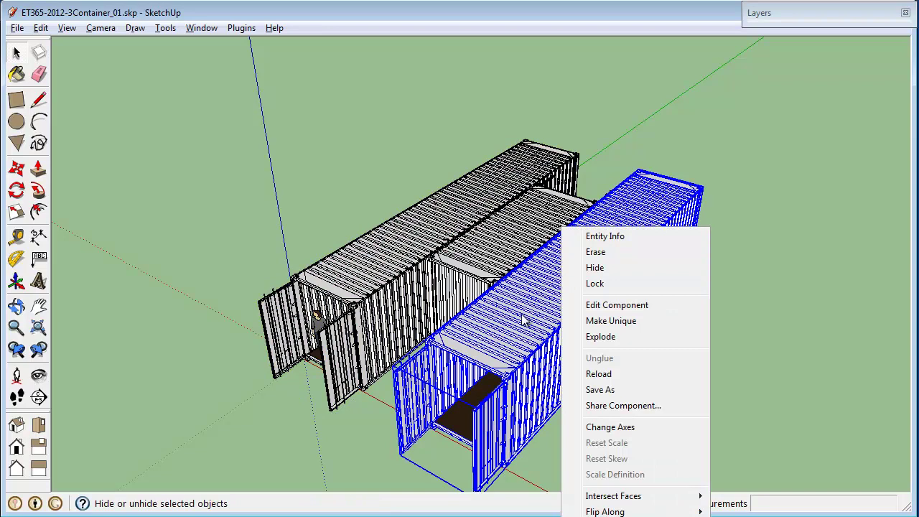
click(618, 321)
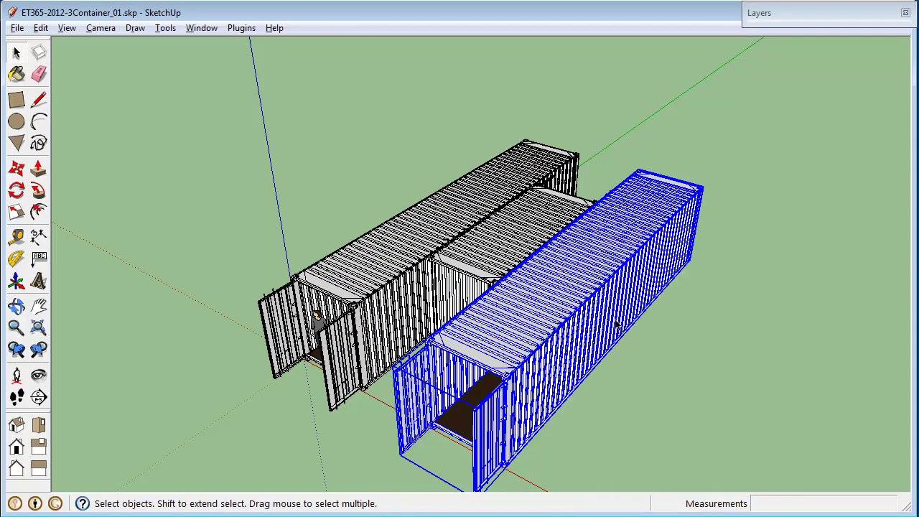
click(193, 27)
click(203, 60)
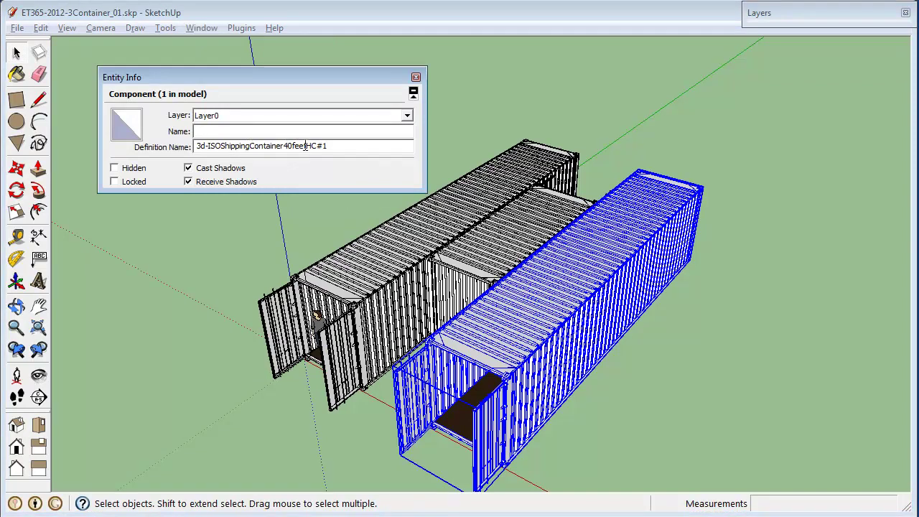
Compare the left, right and middle containers' definition names in Entity Info, then close it and deselect
click(399, 241)
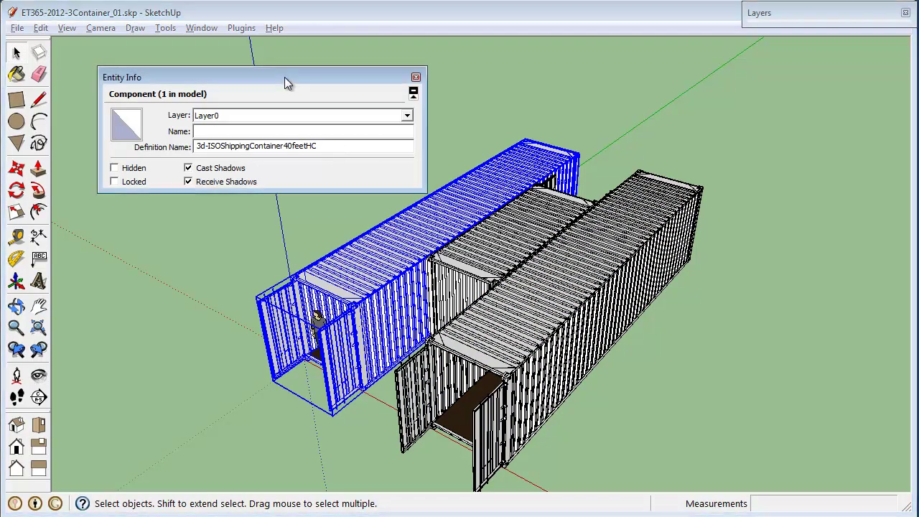
drag(284, 77, 271, 59)
click(548, 307)
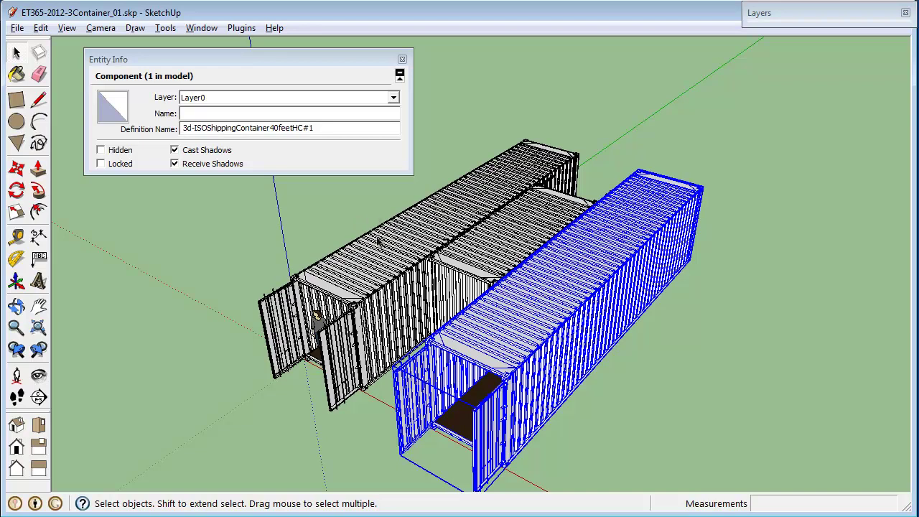
click(500, 245)
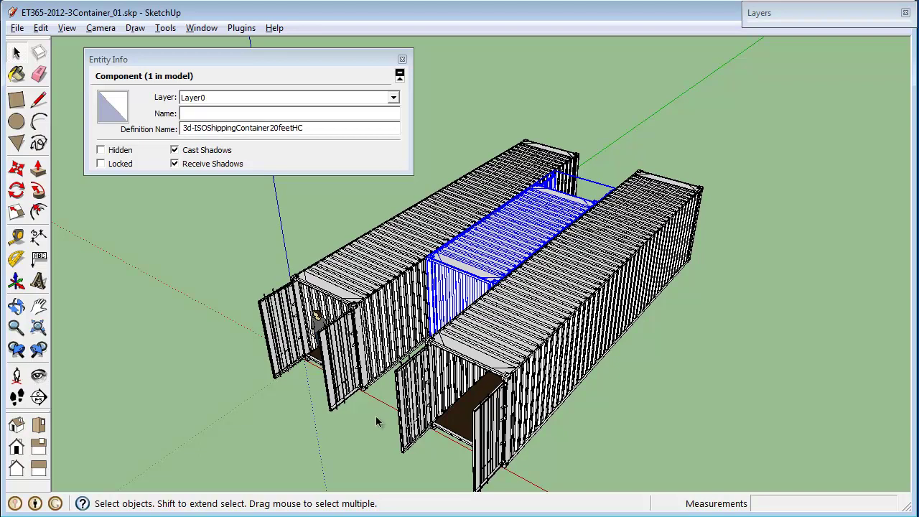
click(402, 59)
click(439, 76)
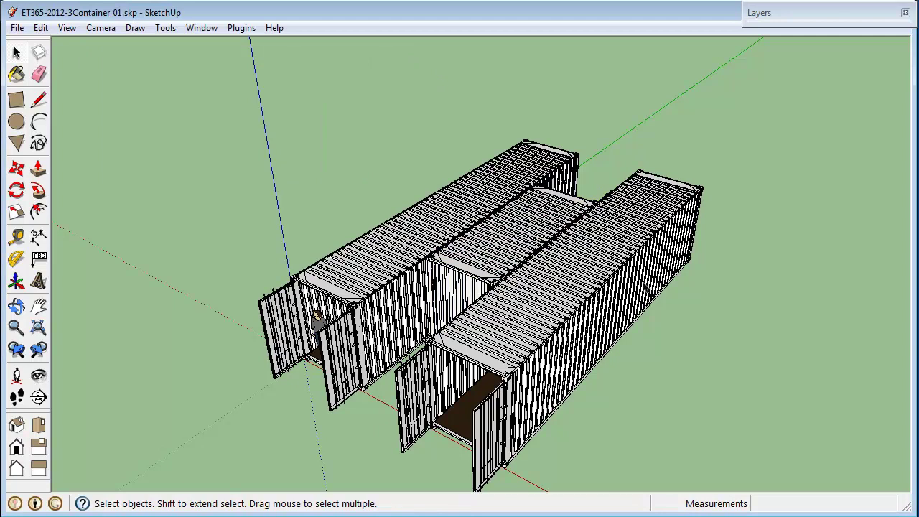
Expand the Layers list and open the right container, showing its left door's layer in Entity Info
click(781, 12)
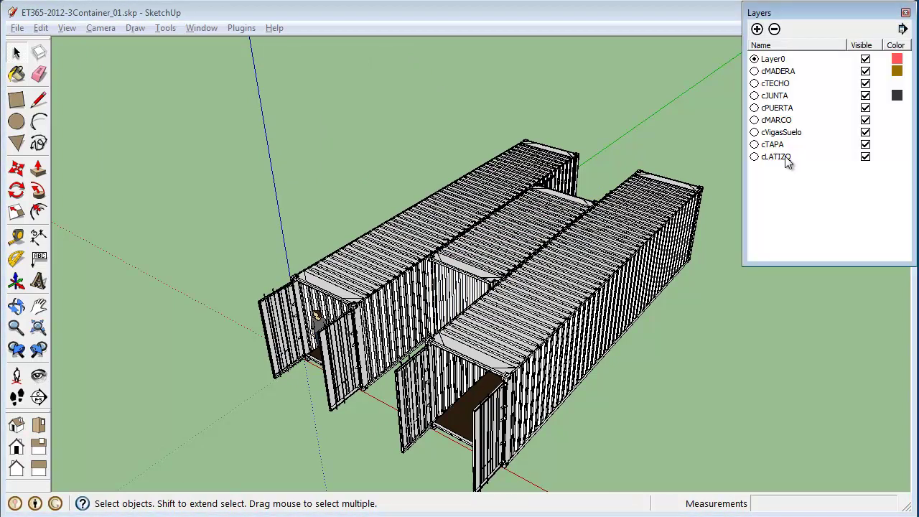
click(603, 270)
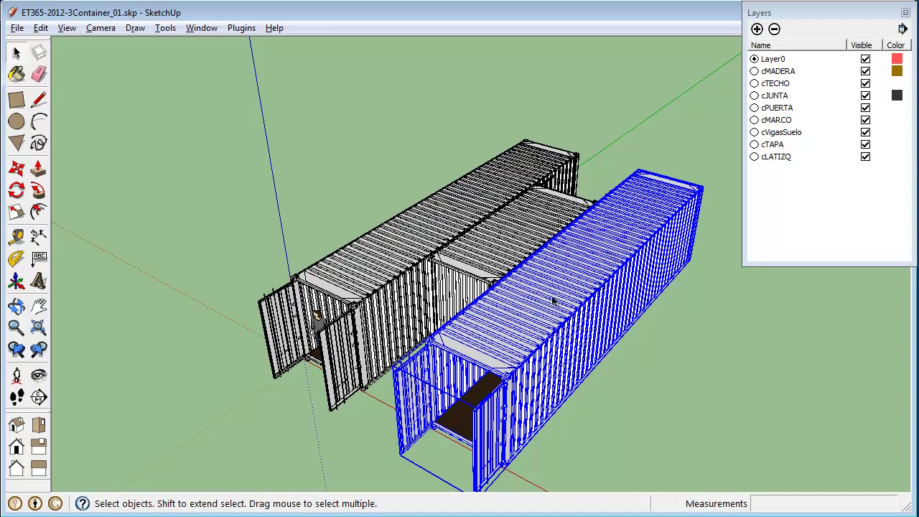
double_click(421, 386)
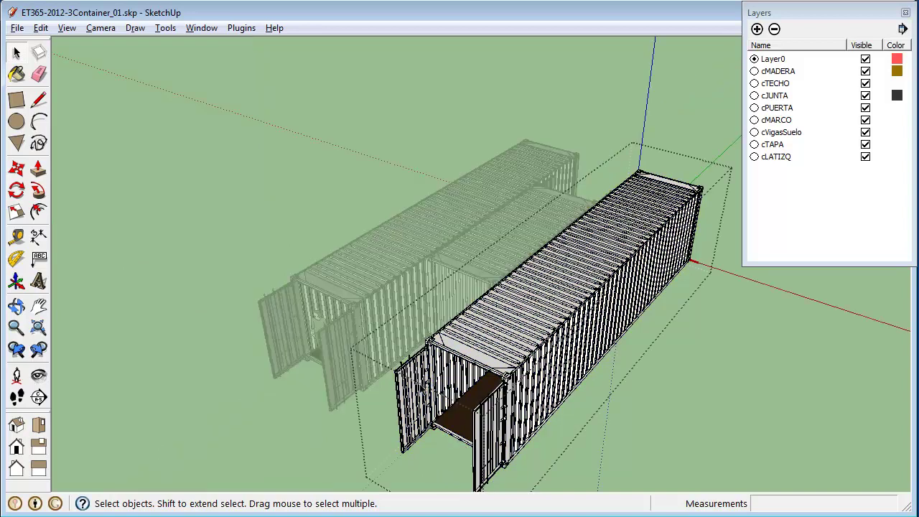
click(422, 388)
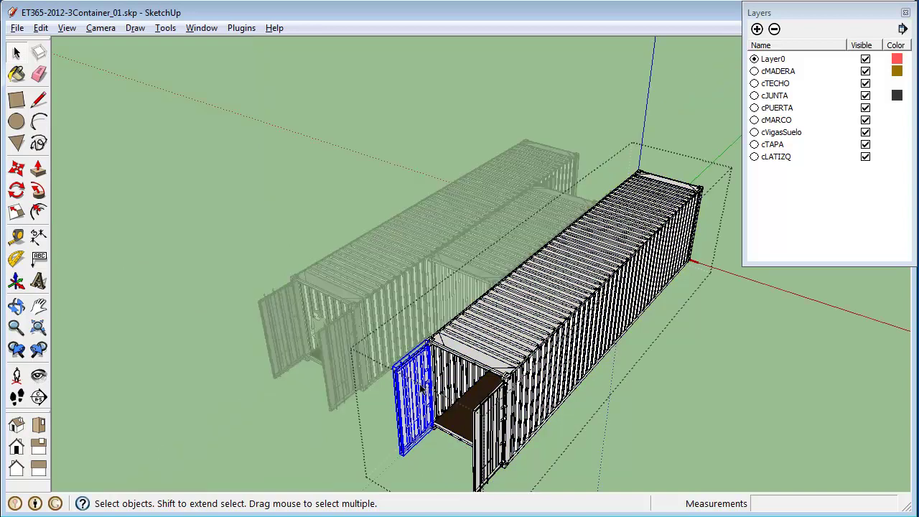
click(201, 28)
click(201, 61)
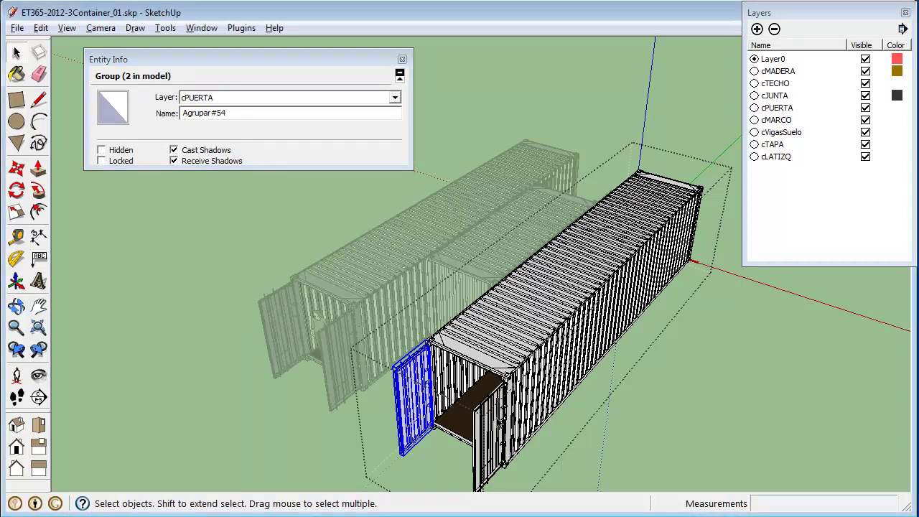
Check the layers of the right door, side walls, roof and floor, then close Entity Info and exit the container
click(497, 422)
click(455, 380)
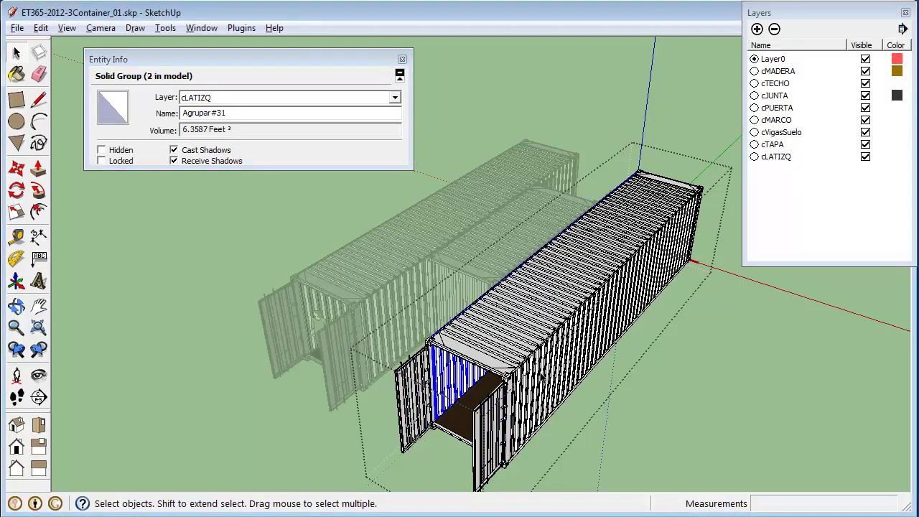
click(528, 349)
click(527, 321)
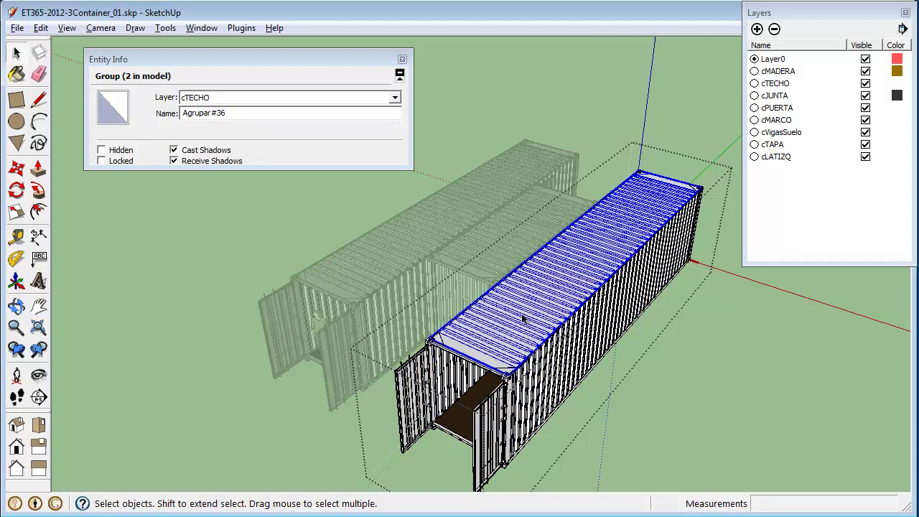
click(466, 412)
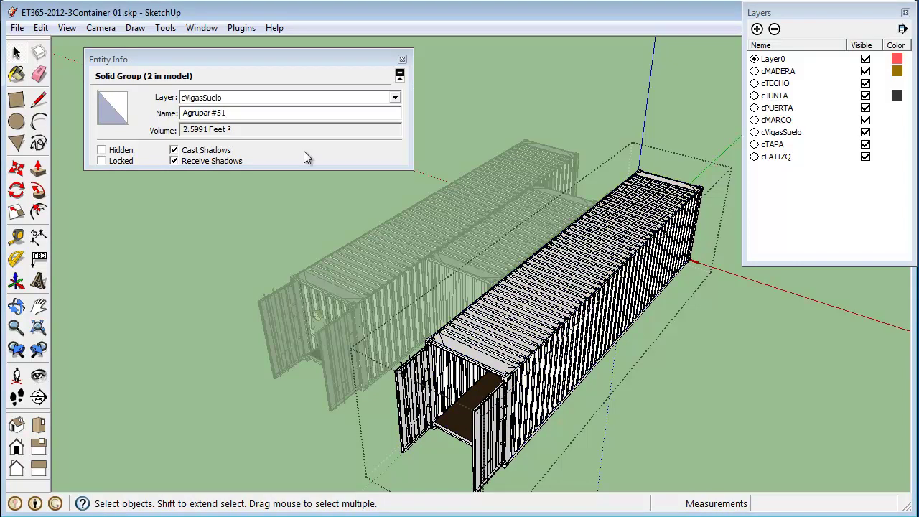
click(402, 60)
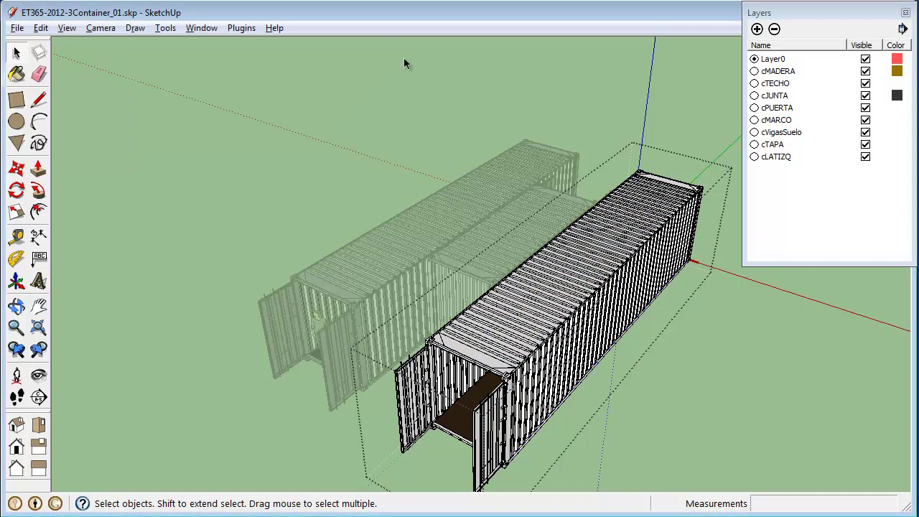
click(531, 317)
click(285, 185)
Hide the cVigasSuelo floor-beam layer, checking the underside from below
click(542, 323)
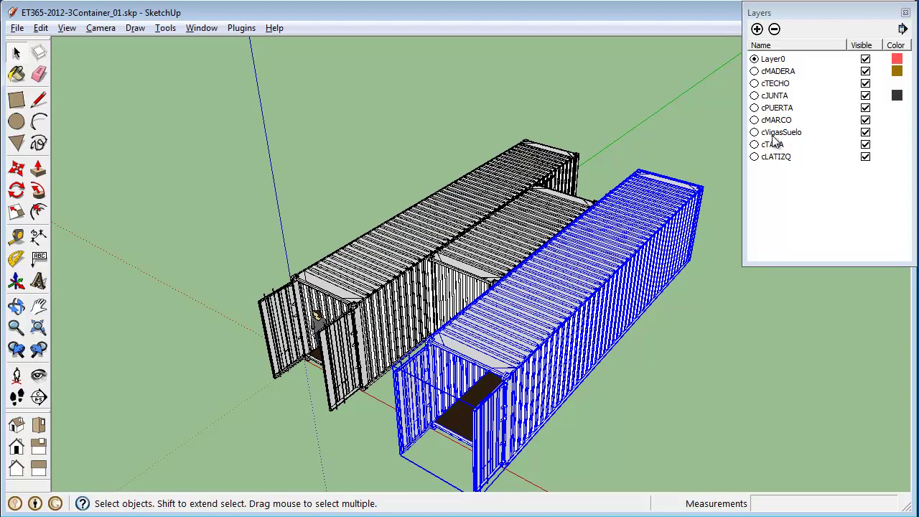
click(866, 134)
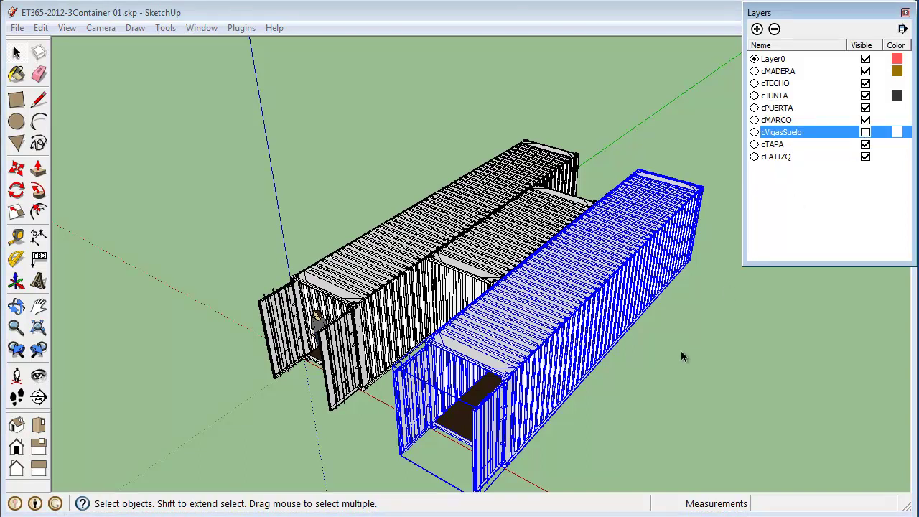
middle_drag(606, 463, 654, 109)
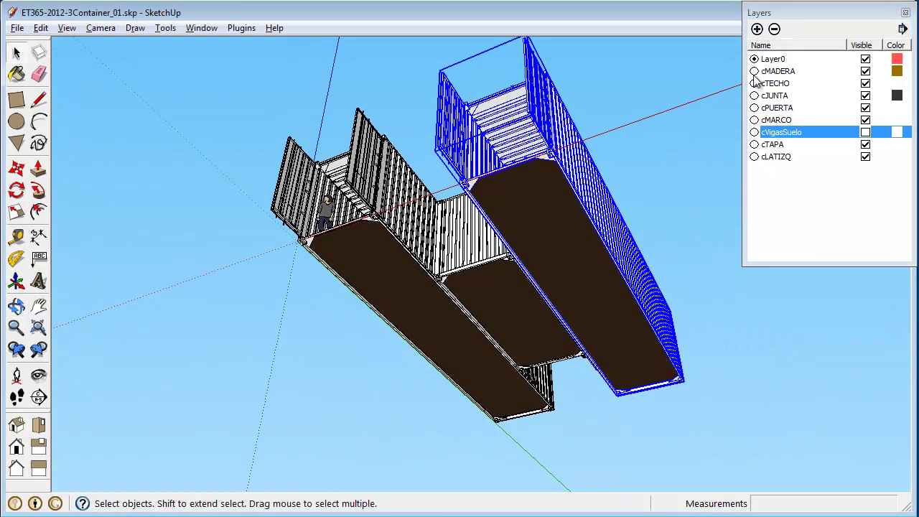
click(866, 133)
click(866, 134)
click(865, 133)
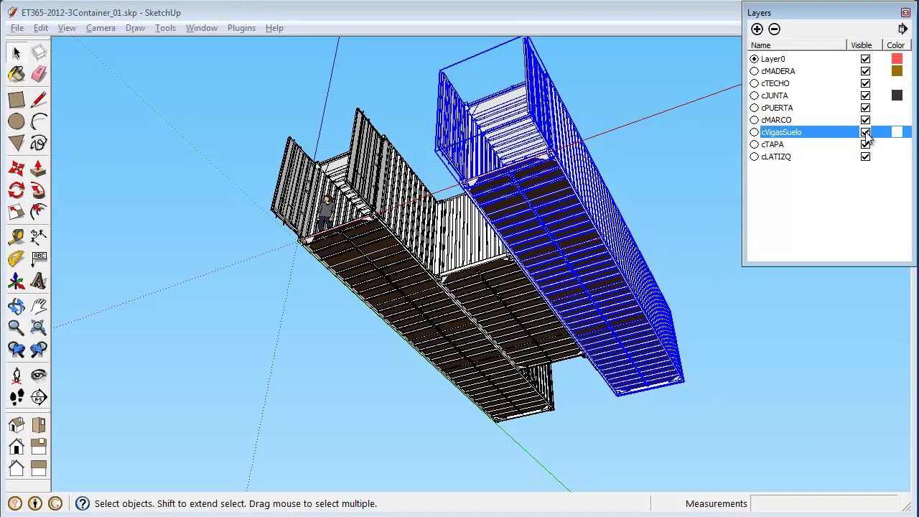
click(866, 133)
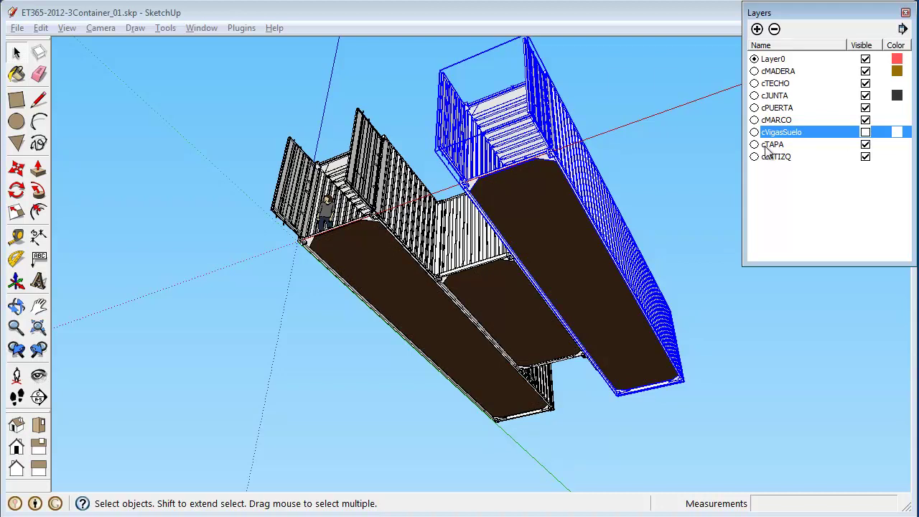
Hide the cTAPA lid layer and orbit to an end-on view of the containers
click(865, 145)
middle_drag(675, 165, 460, 426)
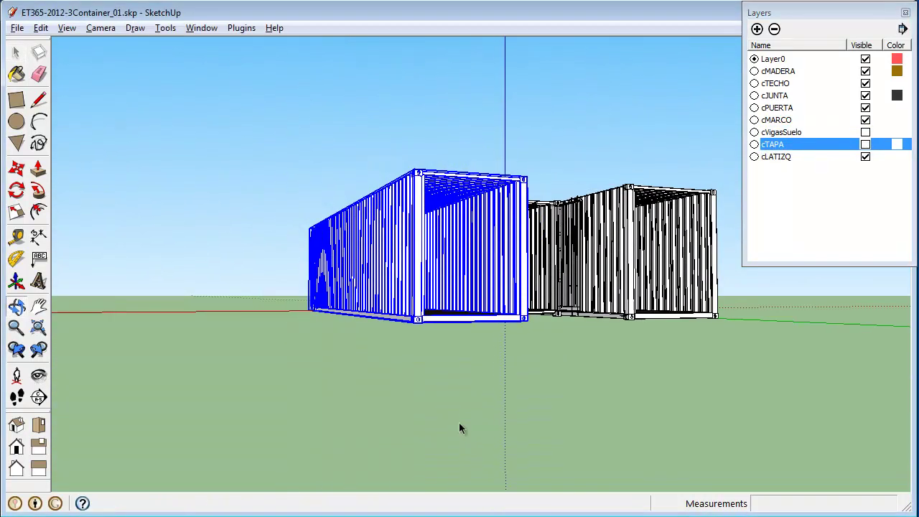
click(589, 98)
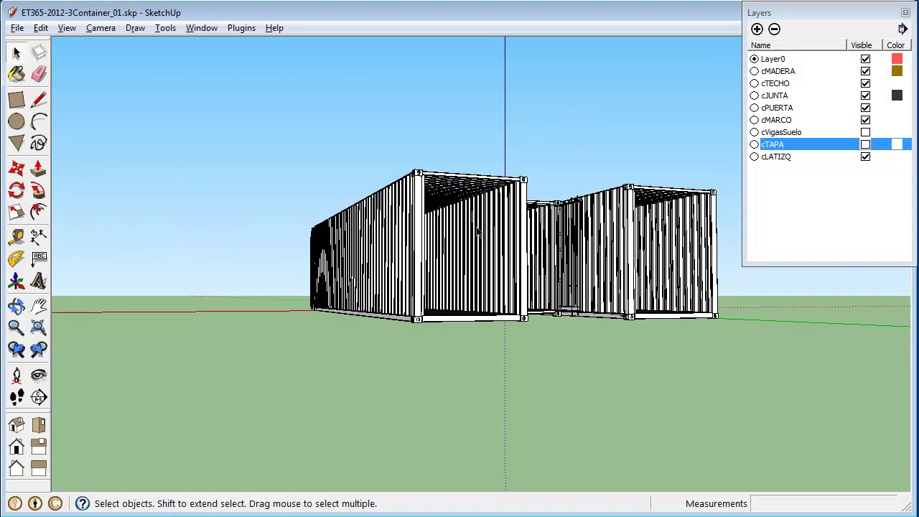
middle_drag(806, 365, 677, 383)
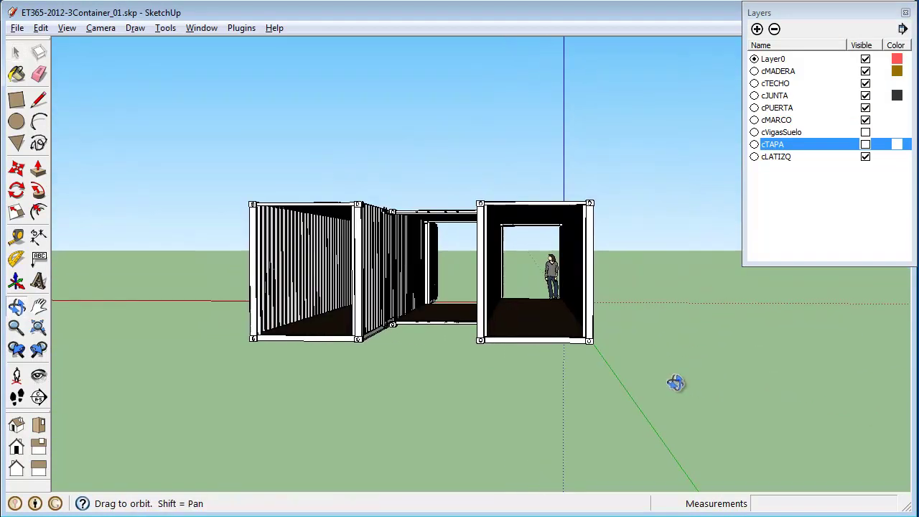
click(865, 144)
click(865, 144)
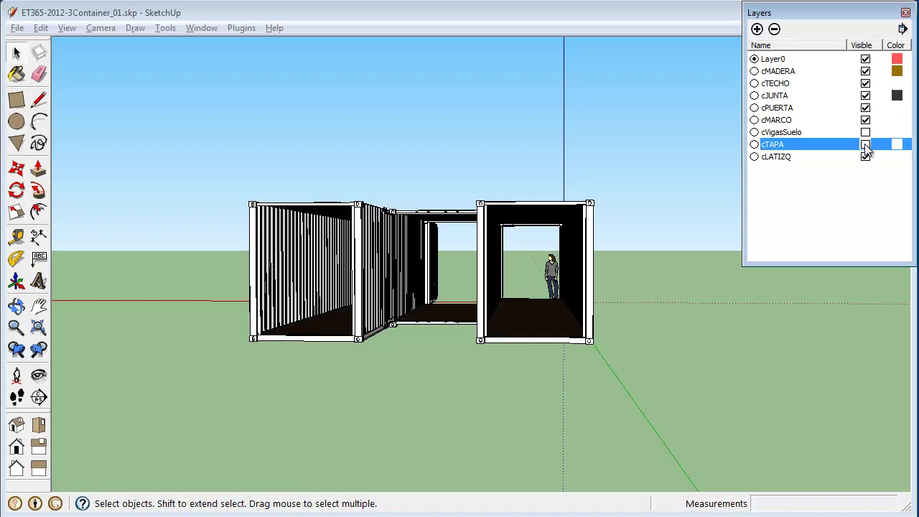
click(447, 329)
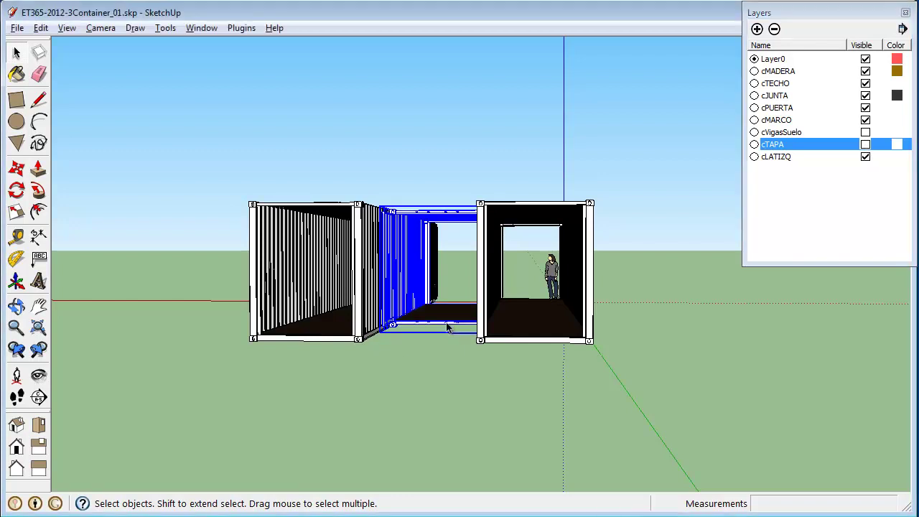
click(520, 317)
click(459, 379)
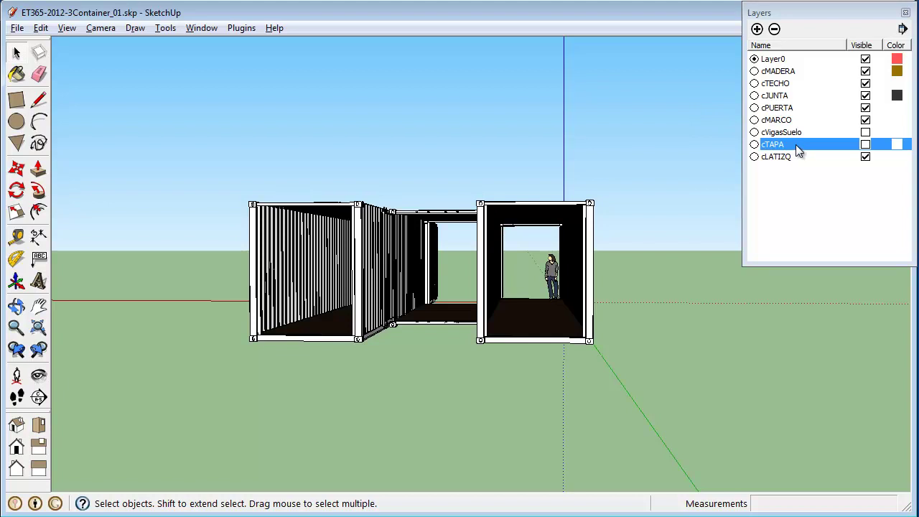
Hide the cMARCO frame layer, viewing the containers from above
click(865, 120)
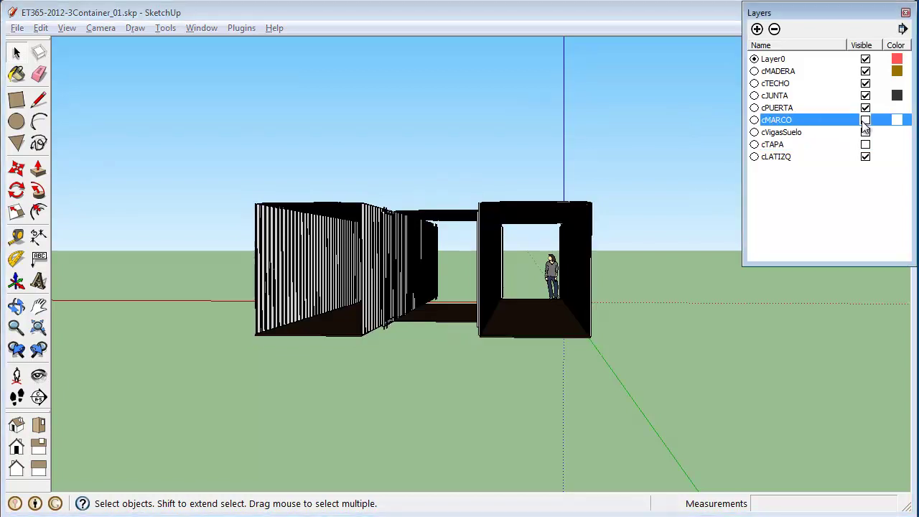
middle_drag(608, 102, 593, 255)
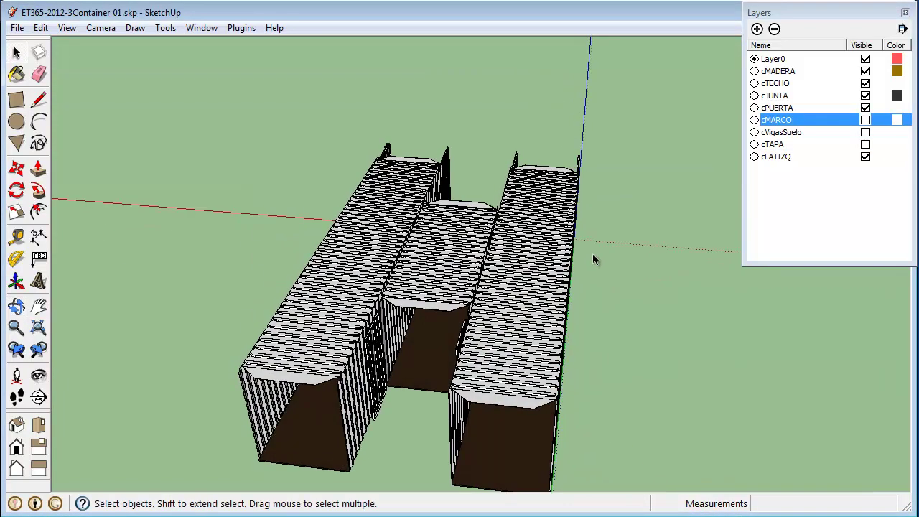
click(866, 121)
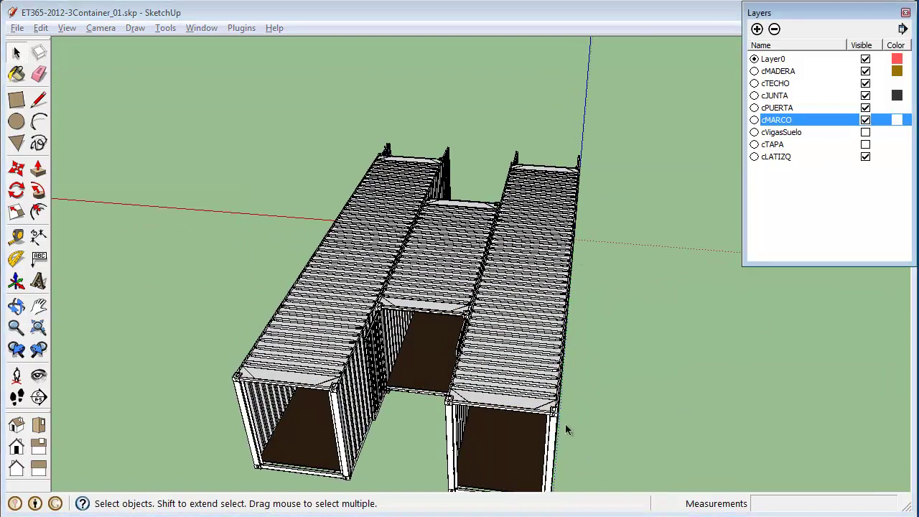
click(539, 352)
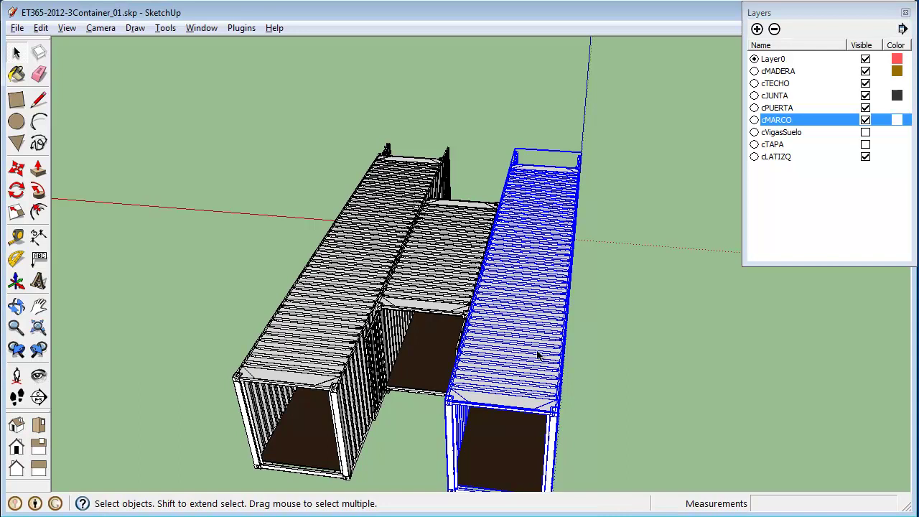
click(866, 120)
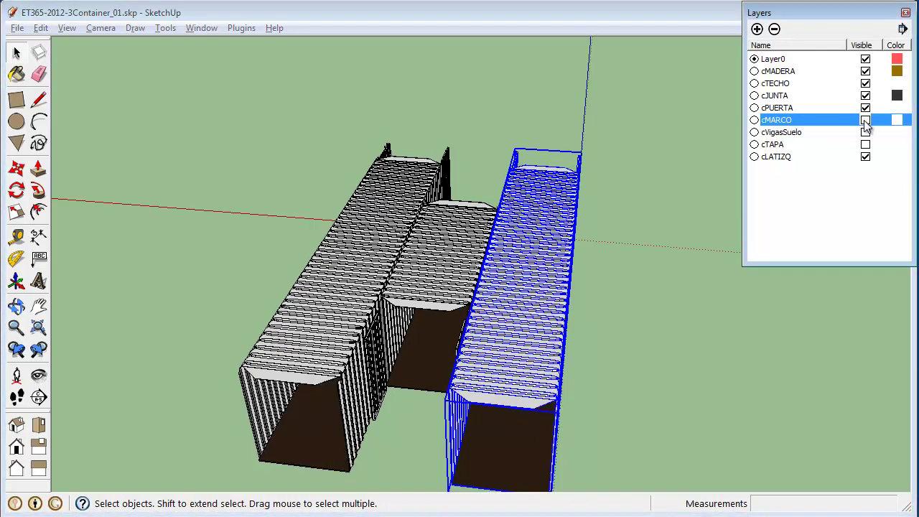
Hide the cPUERTA, cJUNTA and cTECHO layers to expose the container interiors
click(866, 108)
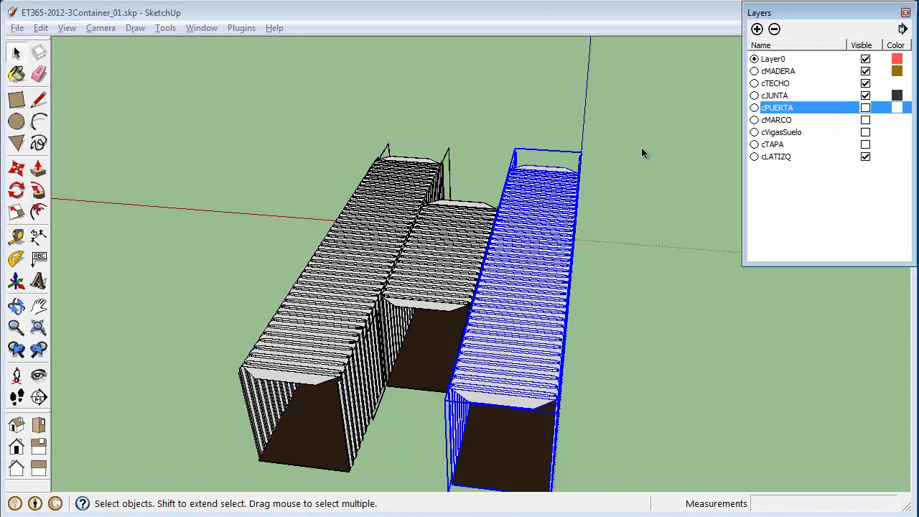
click(866, 97)
click(866, 95)
click(866, 96)
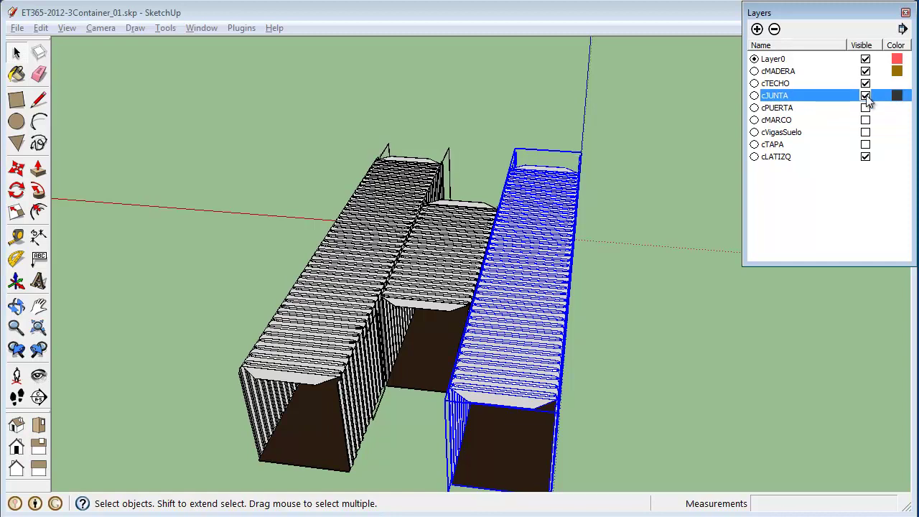
click(866, 95)
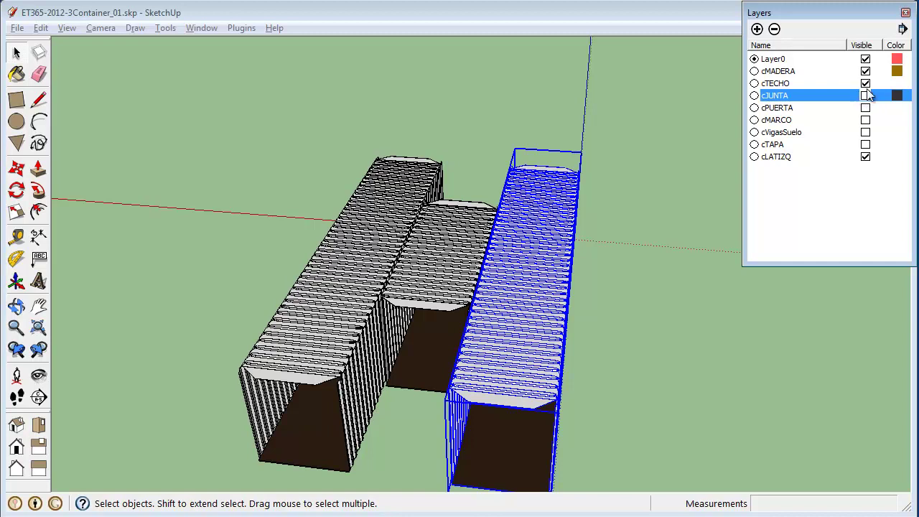
click(866, 83)
click(865, 83)
click(866, 83)
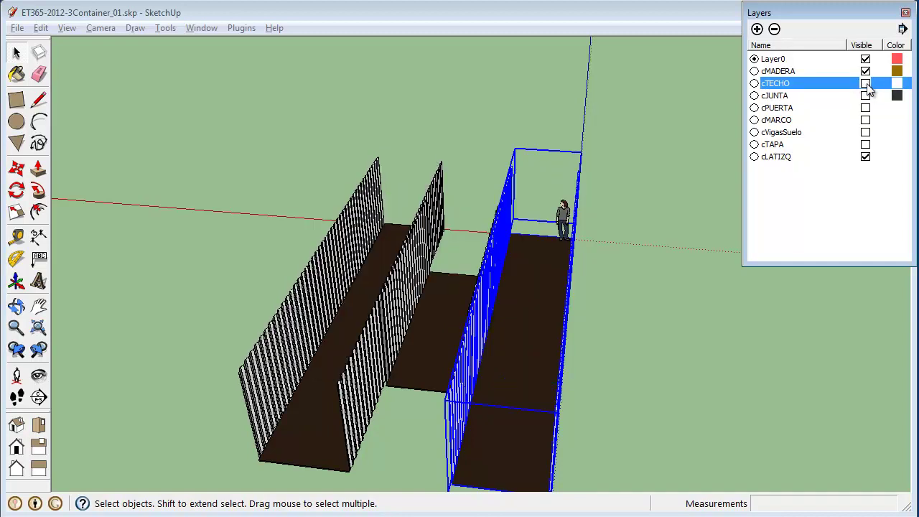
Hide cMADERA after the current Layer0 refuses to hide, keeping cLATIZQ visible
click(865, 61)
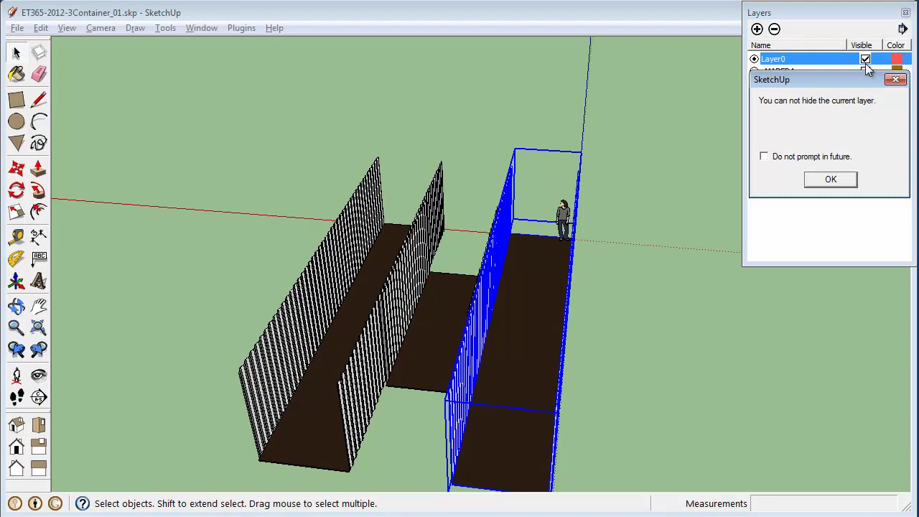
click(833, 177)
click(865, 72)
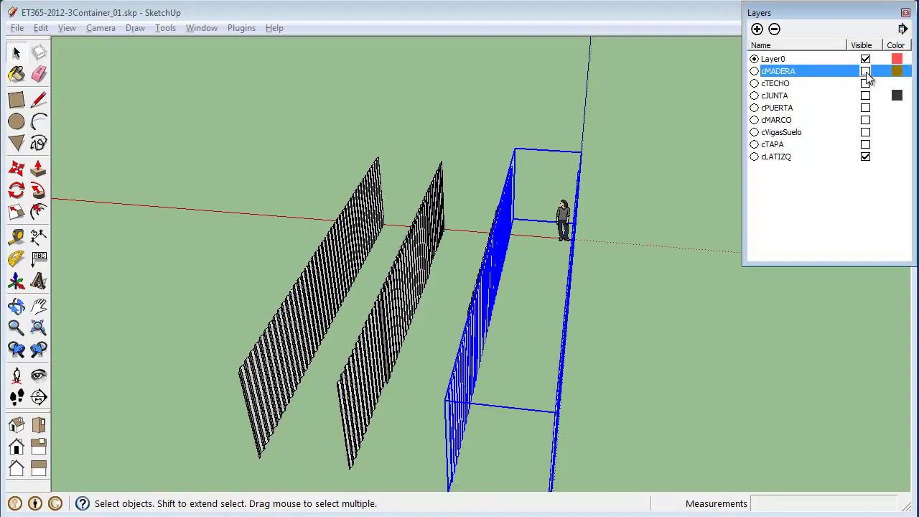
click(866, 71)
click(866, 71)
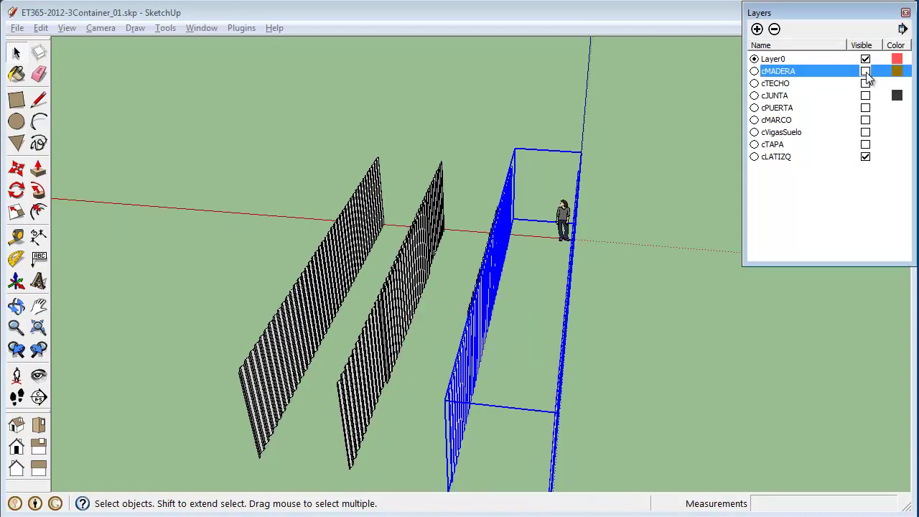
click(774, 158)
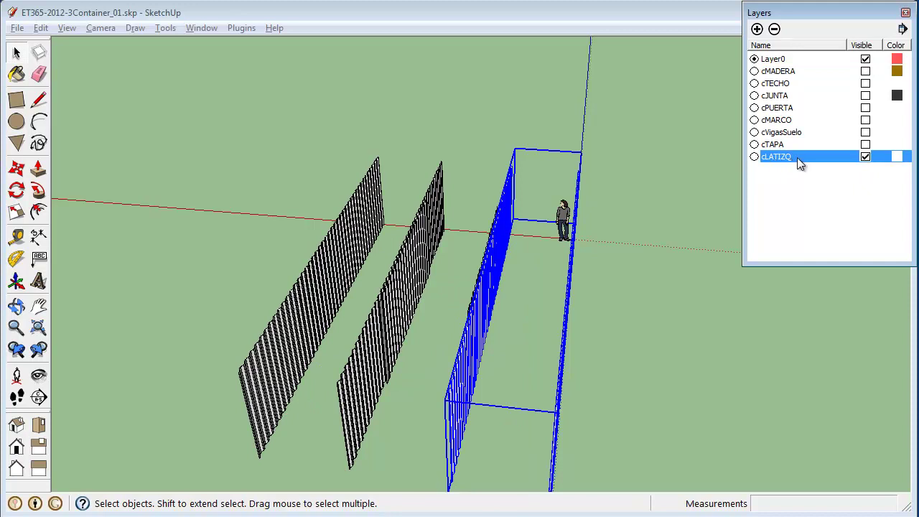
click(865, 156)
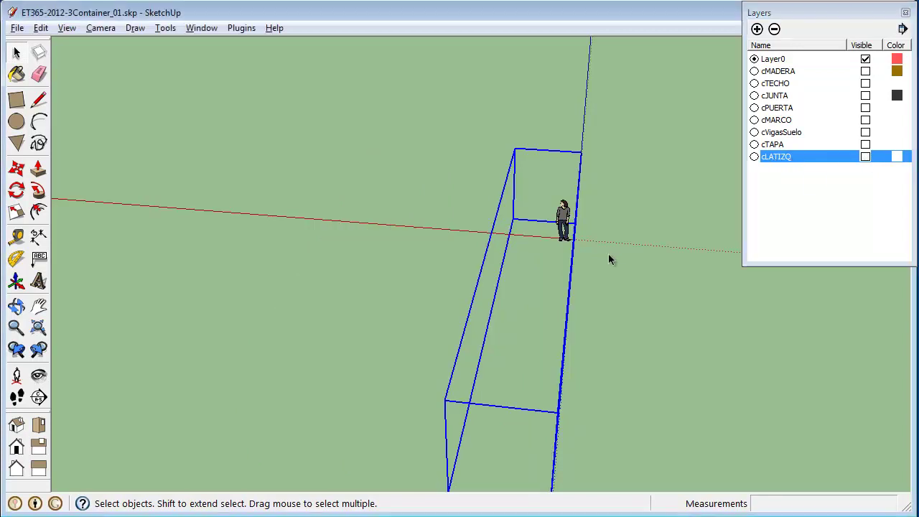
click(647, 212)
click(865, 157)
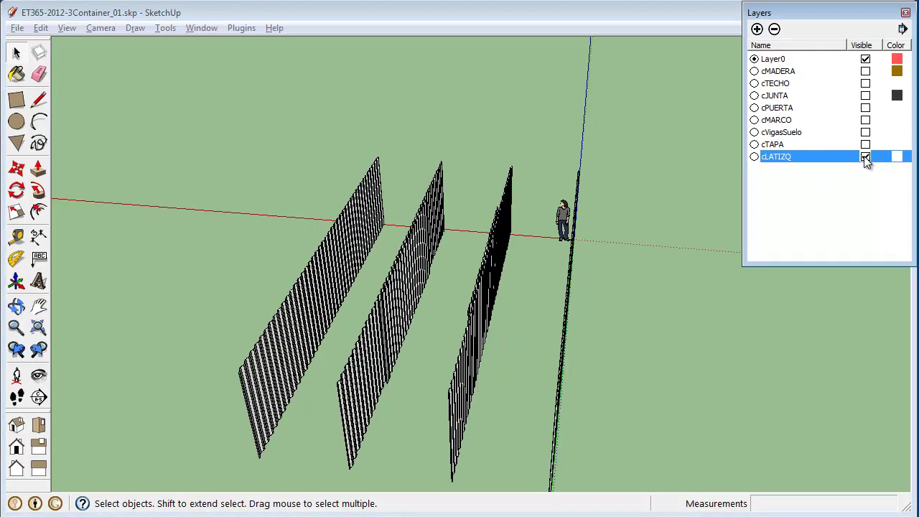
Turn cTAPA, cPUERTA, cTECHO, cMADERA, cVigasSuelo and cMARCO back on
click(865, 145)
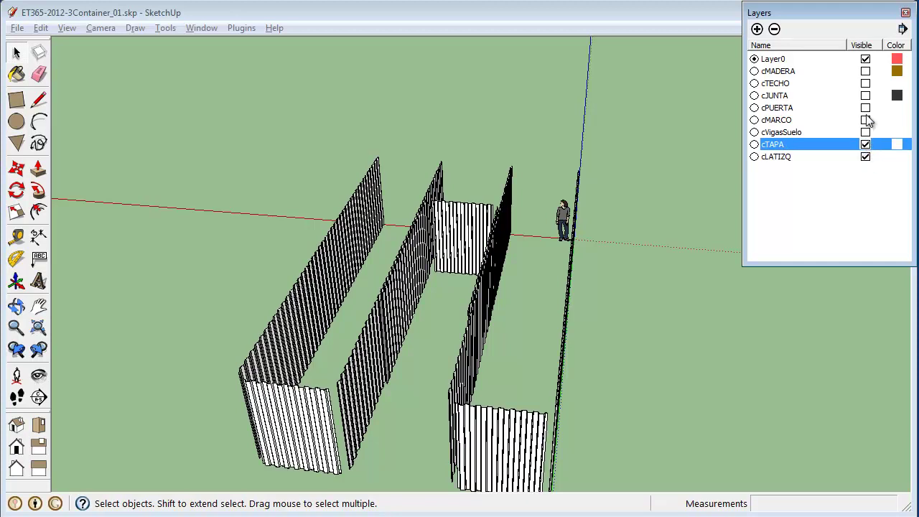
click(865, 109)
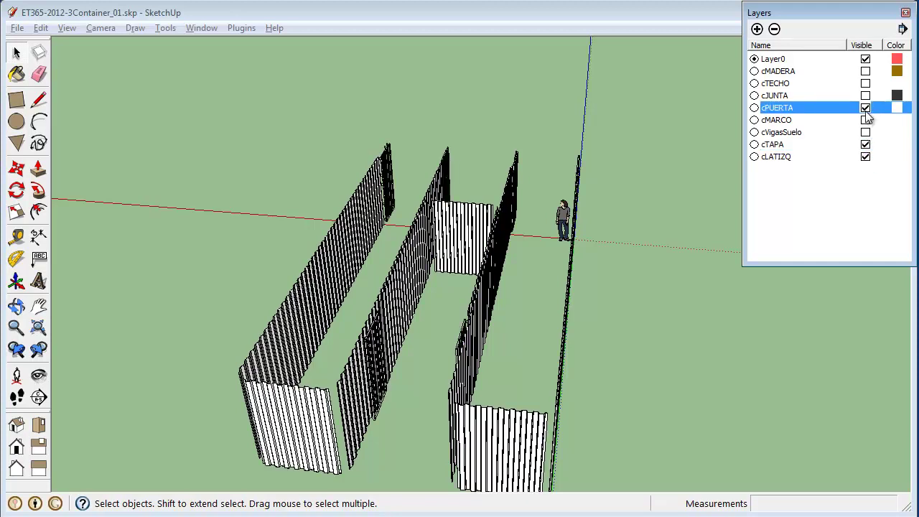
click(866, 96)
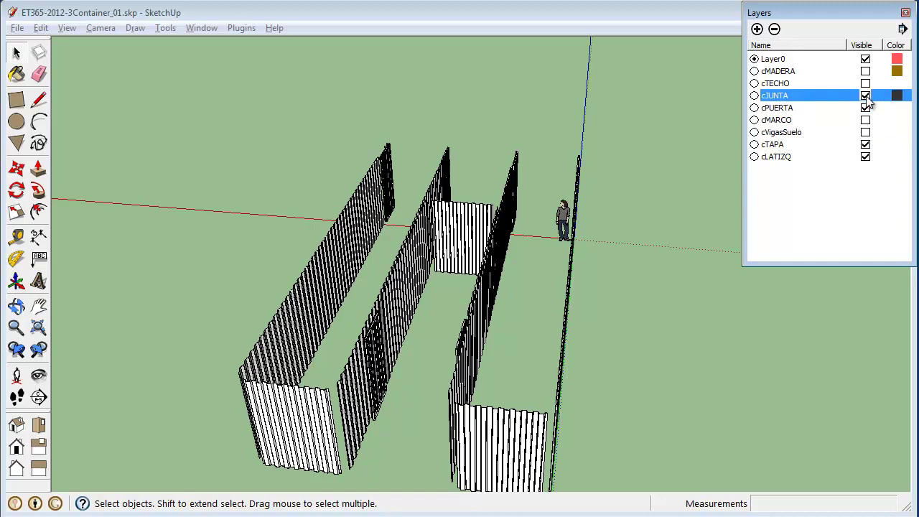
click(865, 96)
click(865, 83)
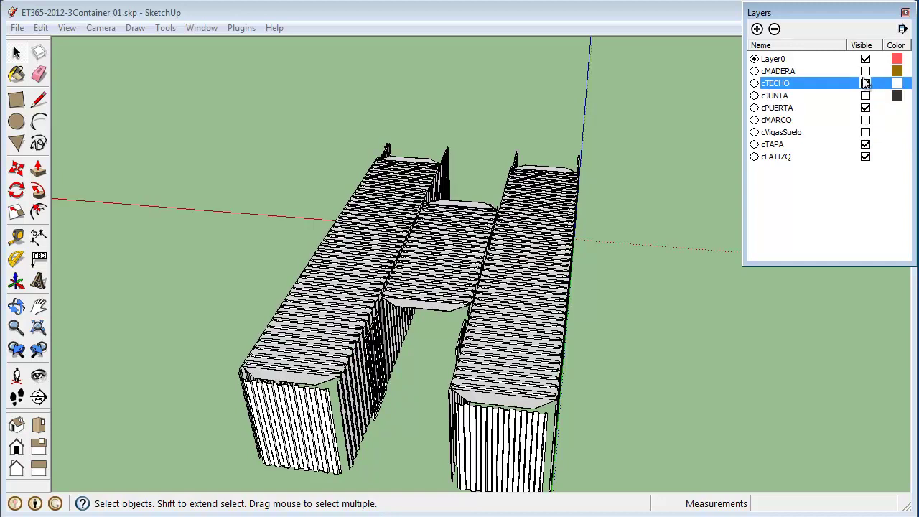
click(865, 73)
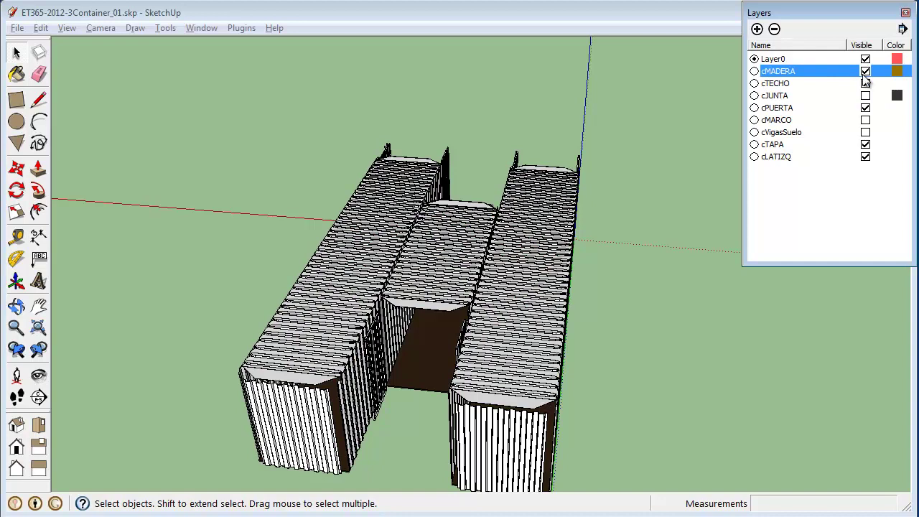
click(865, 133)
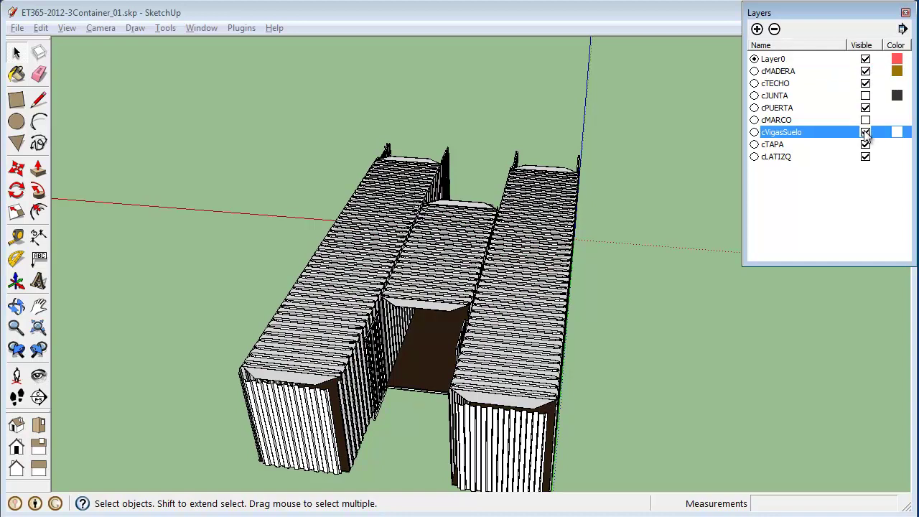
click(865, 120)
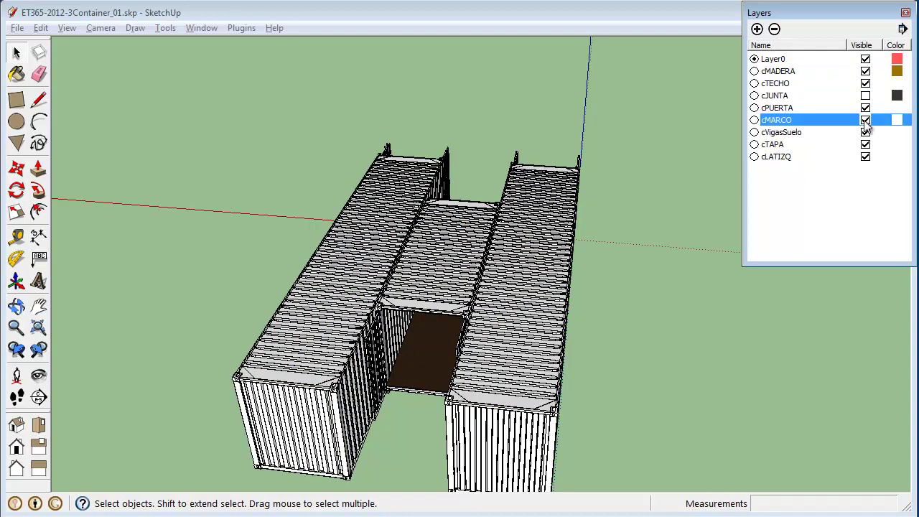
Hide the cJUNTA joint layer and clear the layer list selection
click(866, 96)
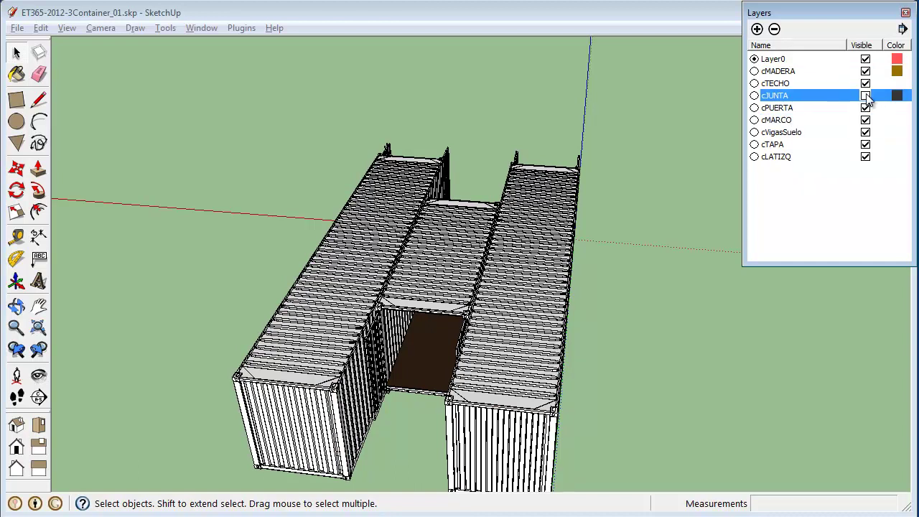
click(866, 96)
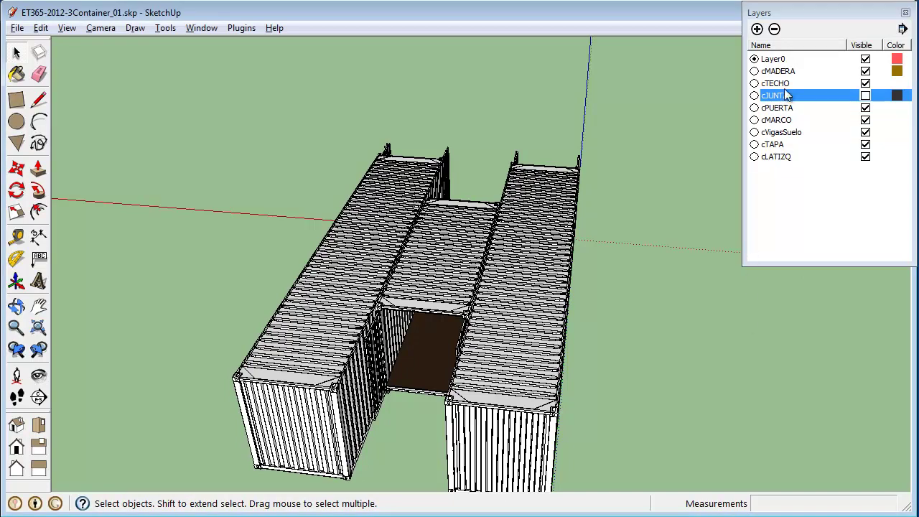
click(784, 185)
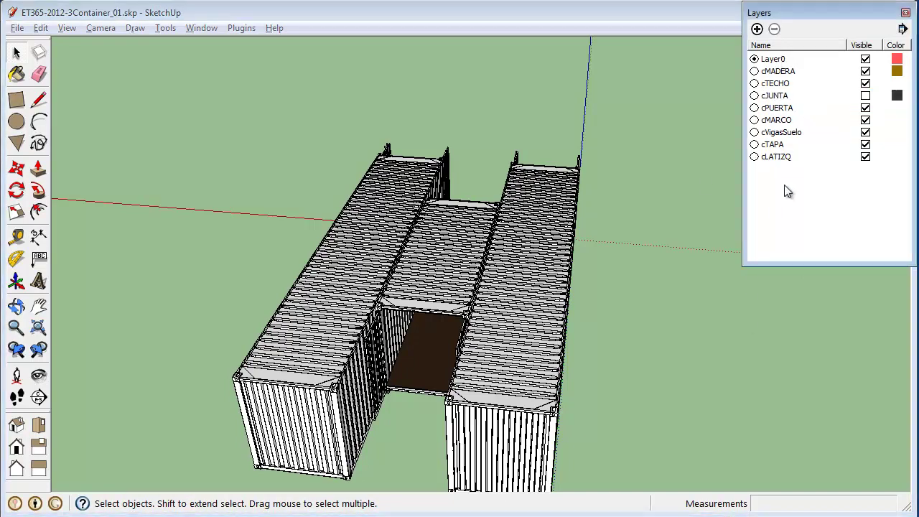
Orbit to a raised three-quarter view into the open ends and select the left container
middle_drag(693, 336, 277, 259)
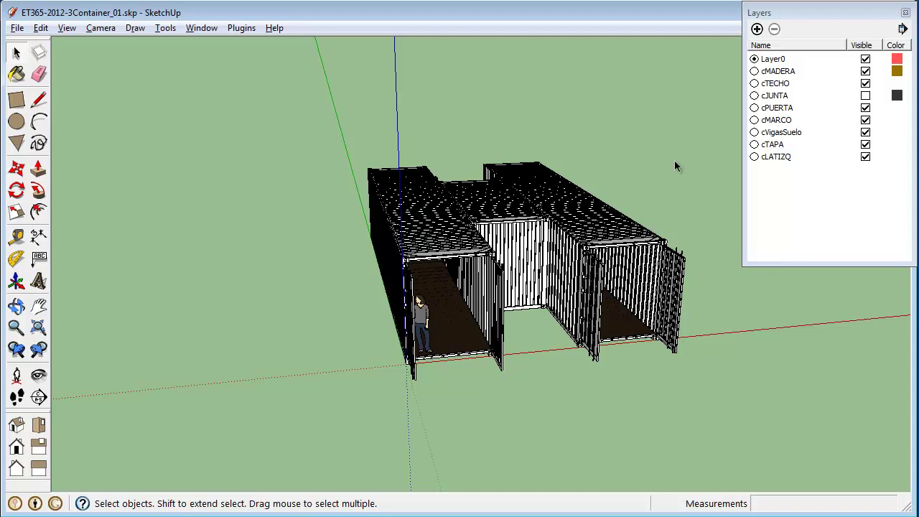
click(455, 331)
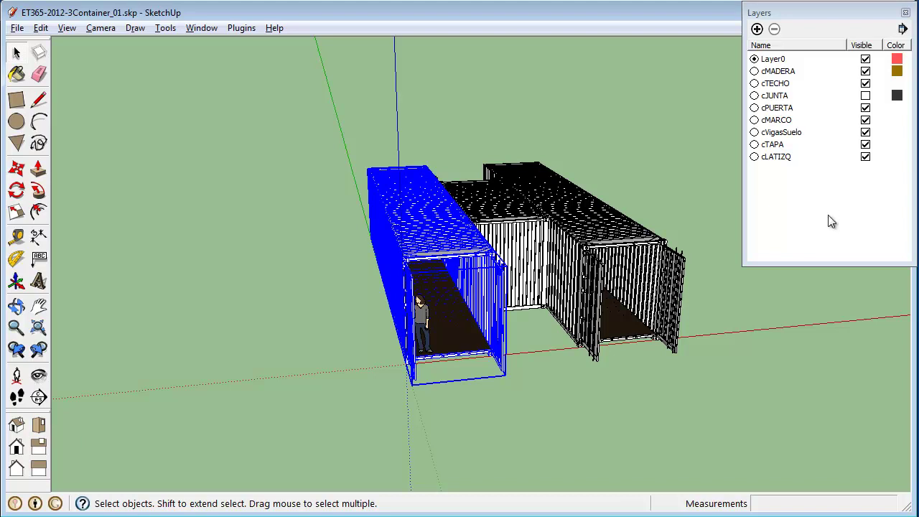
Hide cTAPA, cLATIZQ, cVigasSuelo, cMARCO, cPUERTA, cJUNTA and cTECHO, leaving only cMADERA floors
click(866, 146)
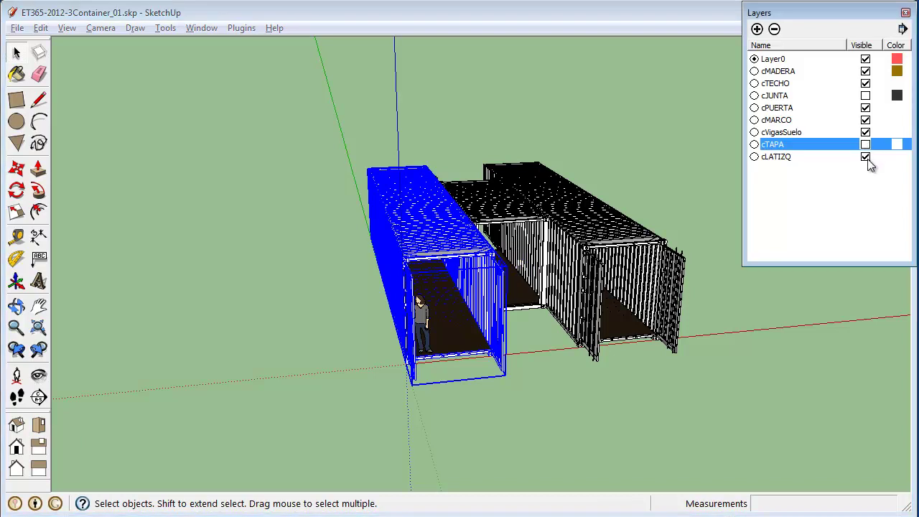
click(866, 158)
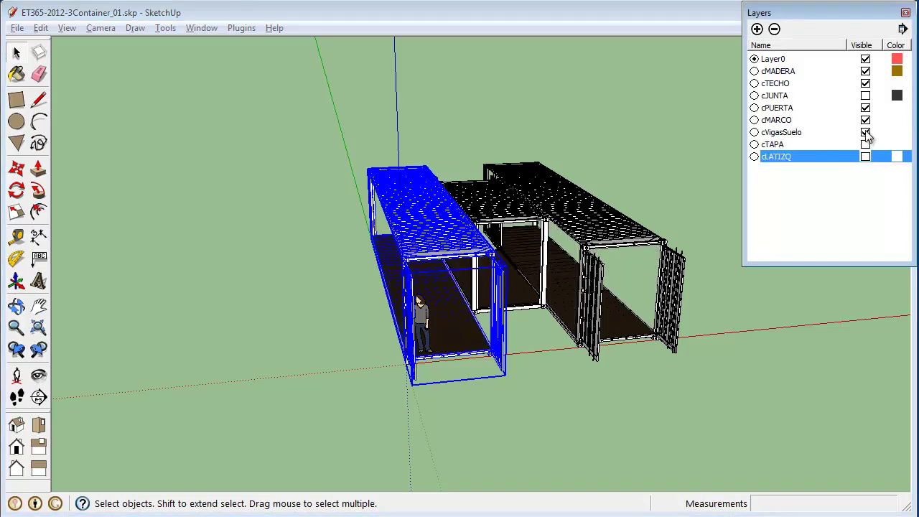
click(866, 133)
click(865, 121)
click(865, 108)
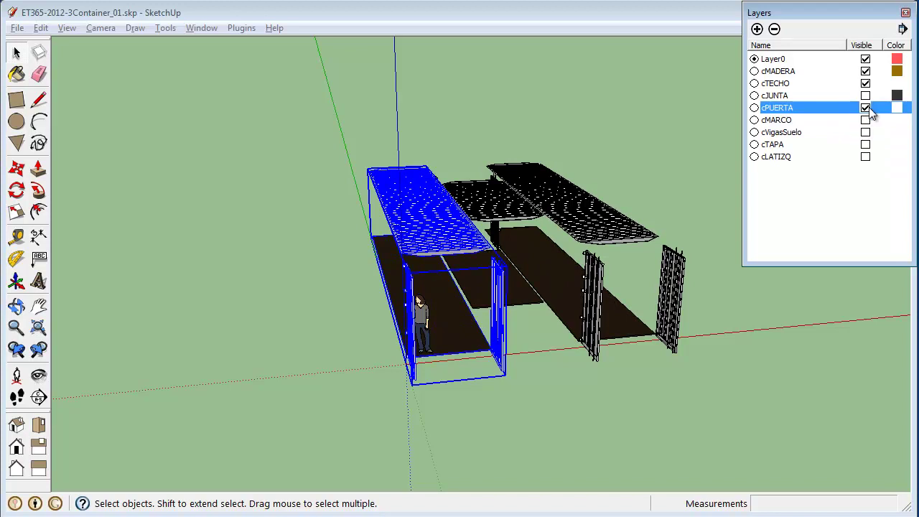
click(869, 97)
click(866, 96)
click(865, 95)
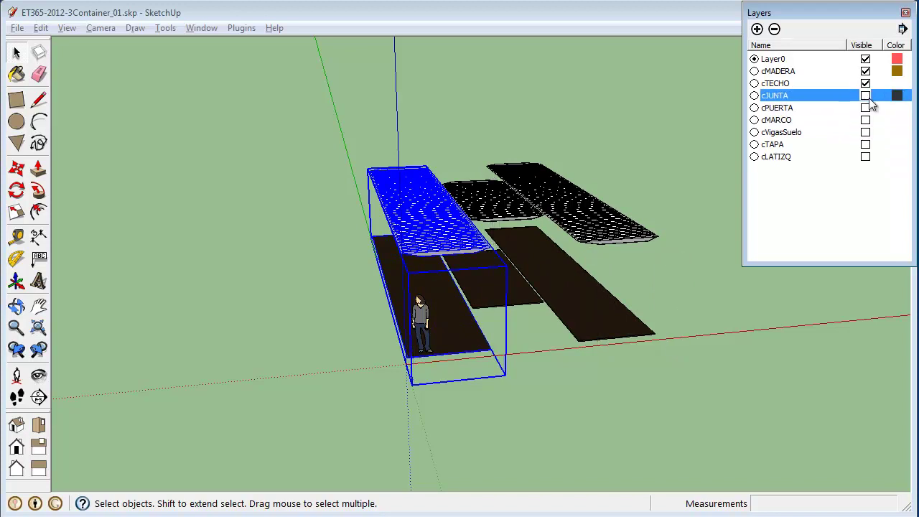
click(866, 83)
click(865, 83)
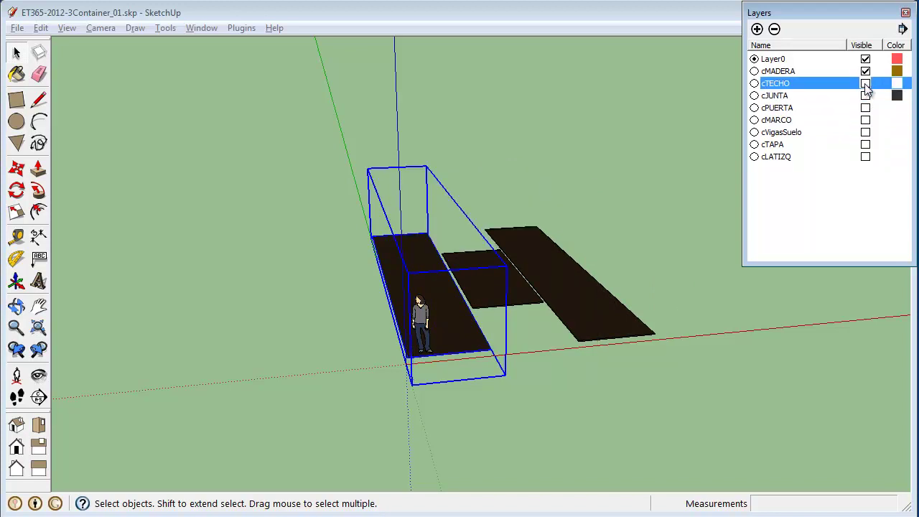
Deselect, orbit around the remaining floor slabs, and return to the Select tool
click(706, 115)
middle_drag(578, 314, 470, 223)
scroll(509, 370, up, 4)
scroll(488, 377, down, 4)
right_click(471, 224)
click(520, 236)
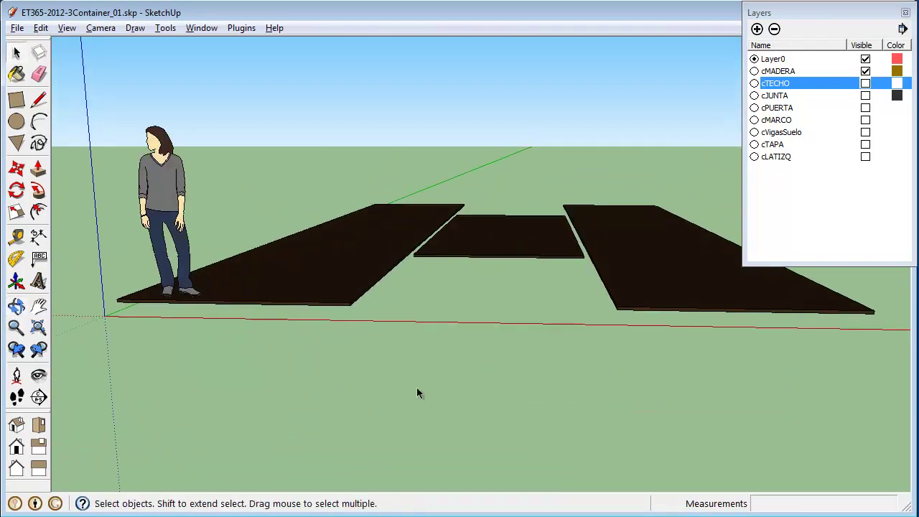
middle_drag(428, 390, 411, 307)
click(39, 425)
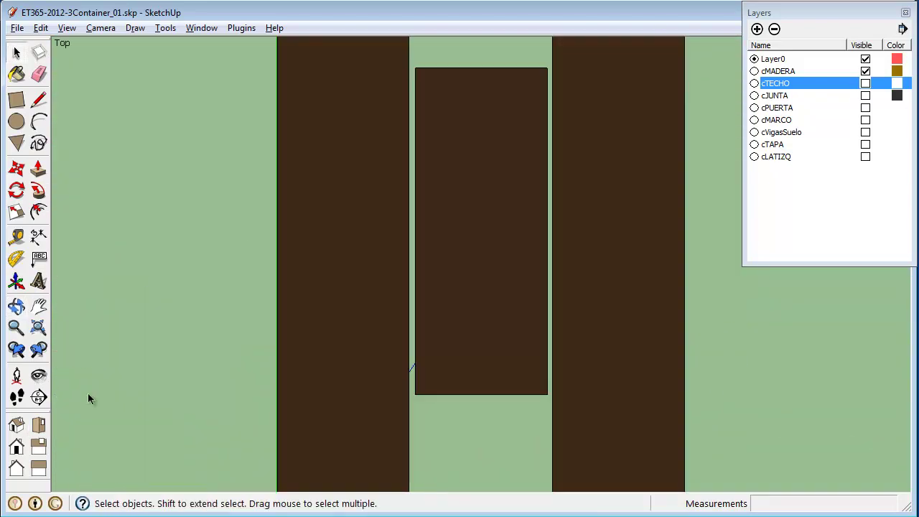
key(shift+z)
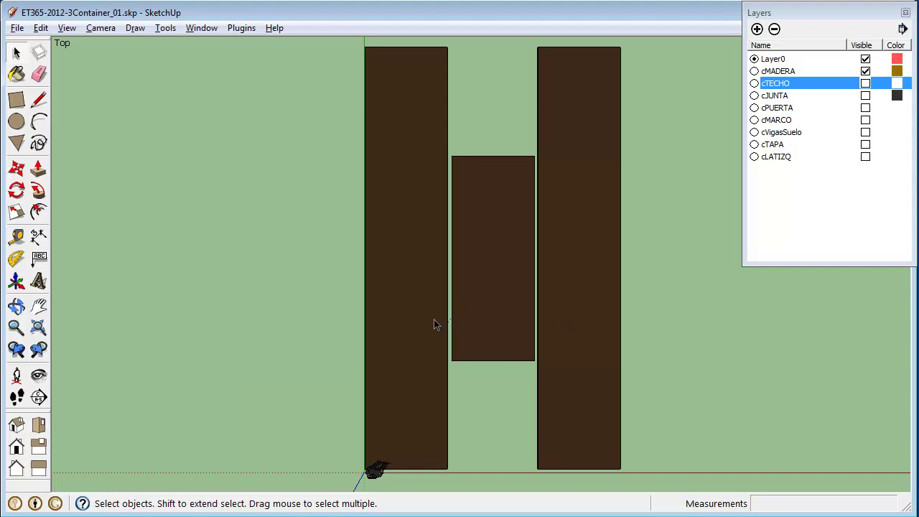
click(476, 360)
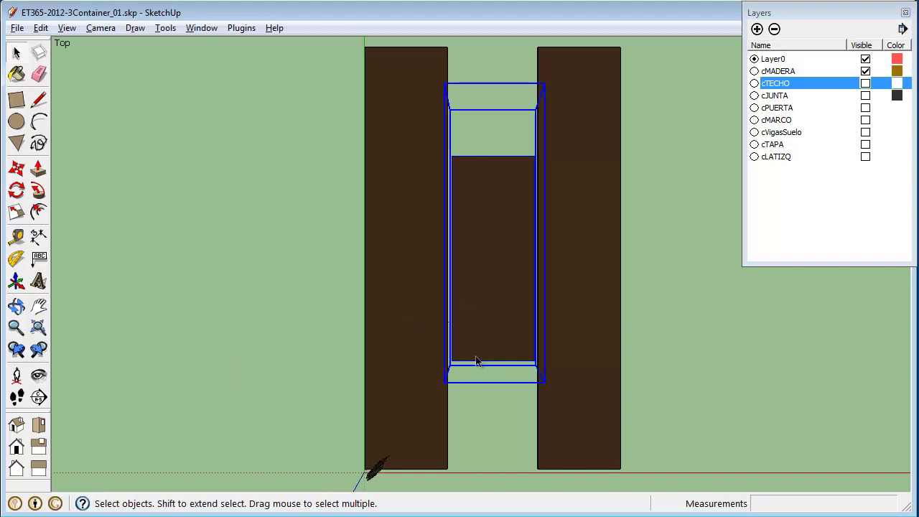
click(400, 348)
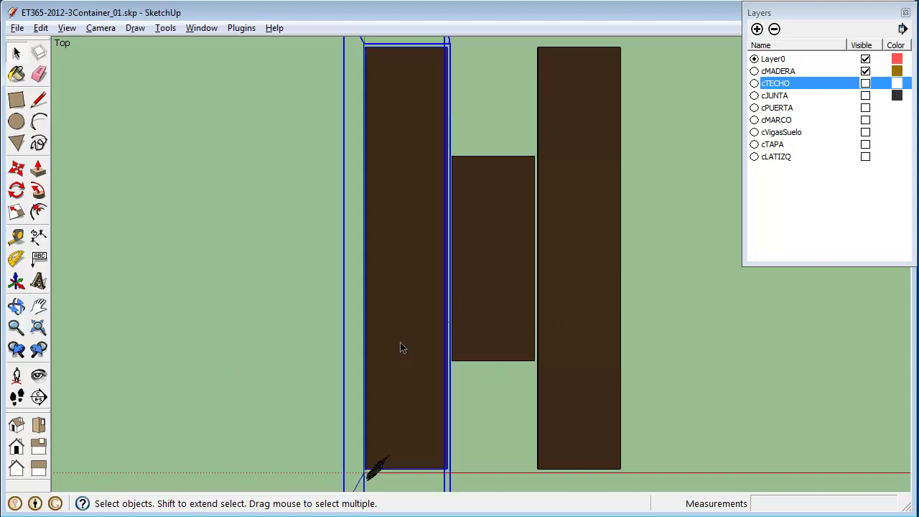
click(500, 430)
click(415, 349)
click(562, 335)
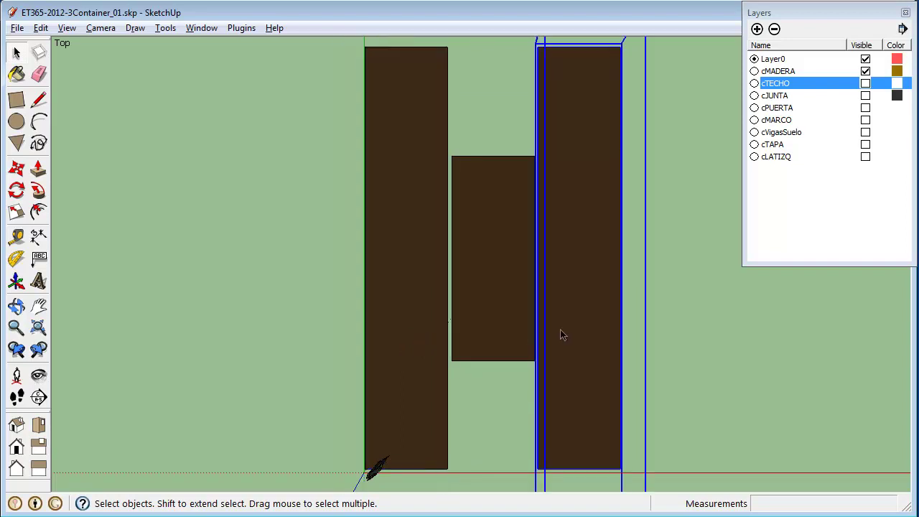
click(490, 426)
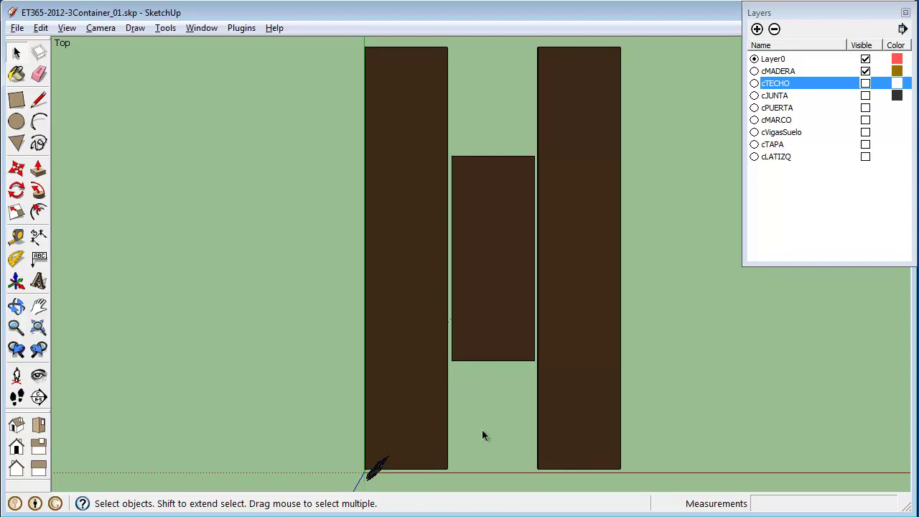
middle_drag(539, 348, 543, 253)
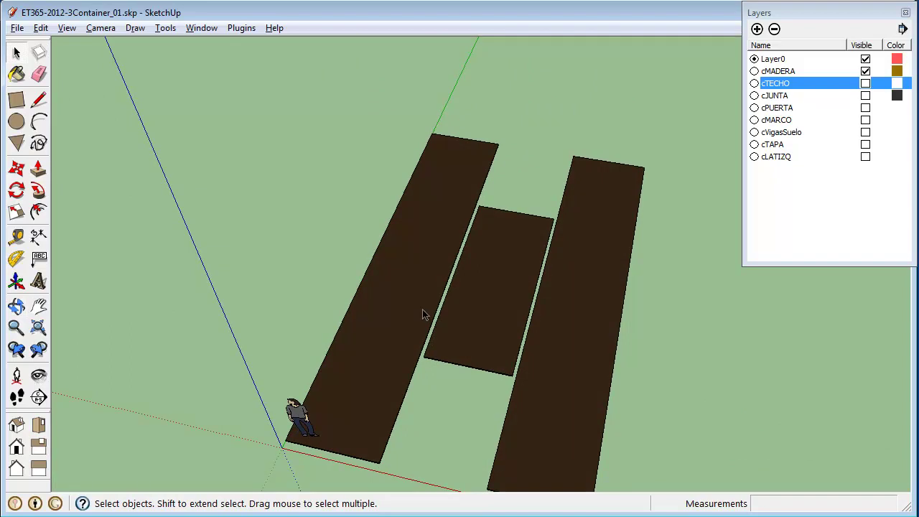
Make cTECHO, cJUNTA, cPUERTA, cMARCO, cVigasSuelo, cTAPA and cLATIZQ layers visible again
click(865, 83)
click(865, 95)
click(866, 107)
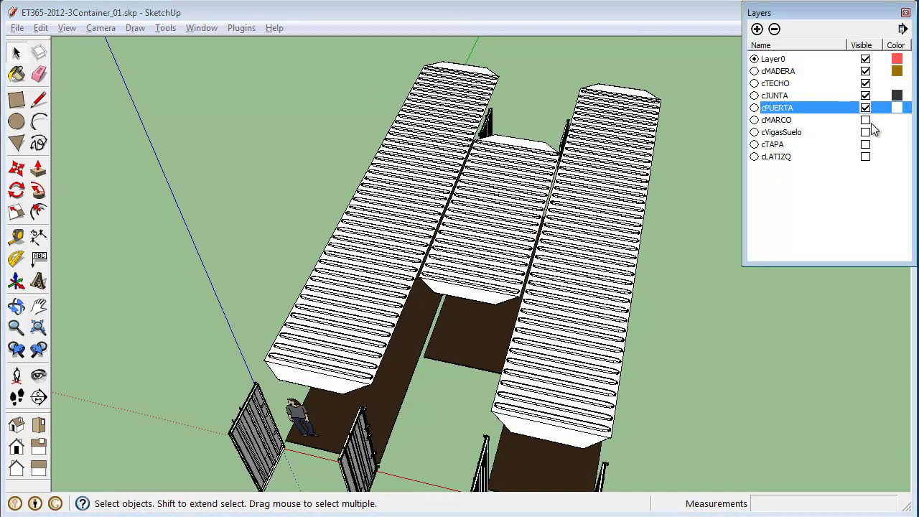
click(865, 120)
click(865, 132)
click(865, 144)
click(865, 157)
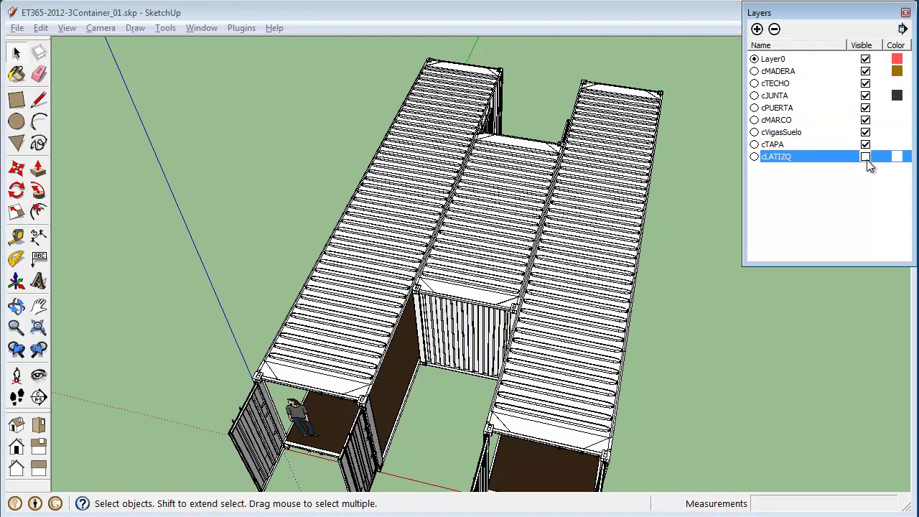
Select the middle container and zoom in on it
scroll(419, 284, up, 1)
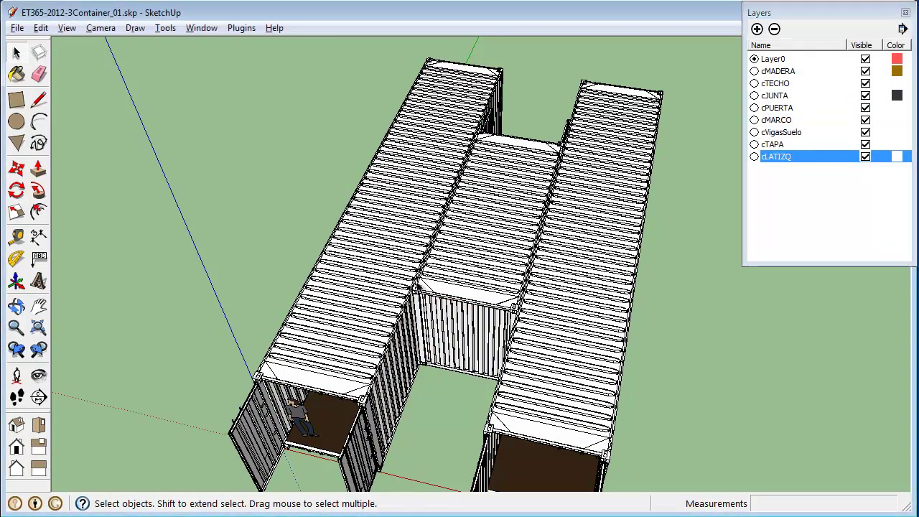
click(420, 283)
scroll(419, 284, up, 6)
scroll(420, 283, up, 3)
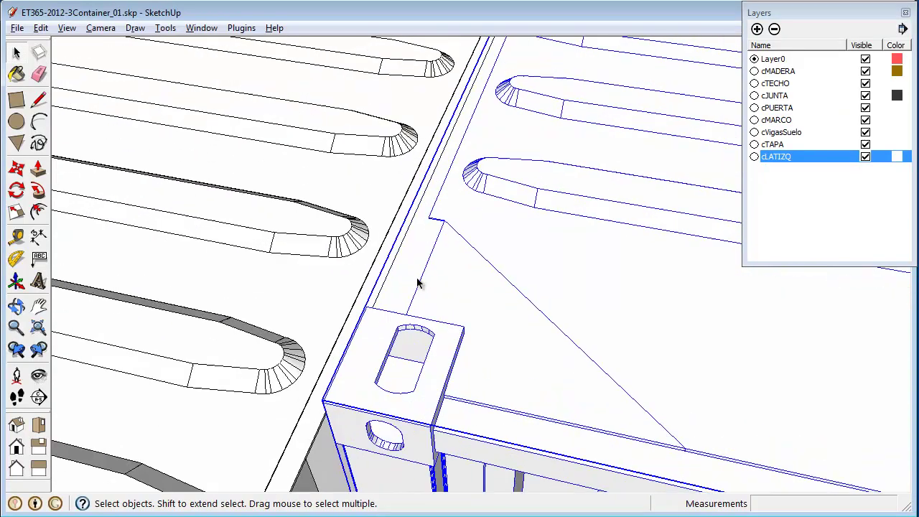
middle_drag(420, 284, 355, 373)
scroll(390, 204, up, 3)
middle_drag(491, 383, 402, 316)
scroll(391, 284, up, 5)
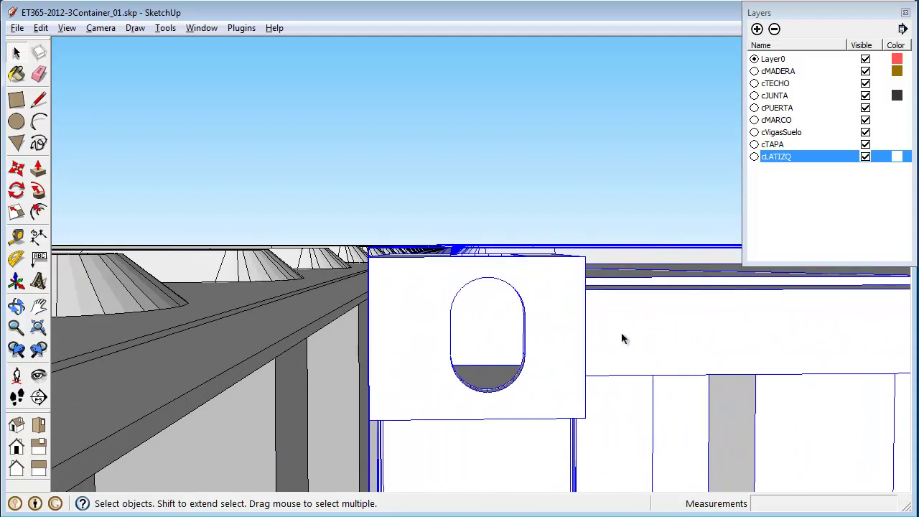
shift+middle_drag(727, 323, 537, 366)
shift+middle_drag(638, 349, 567, 259)
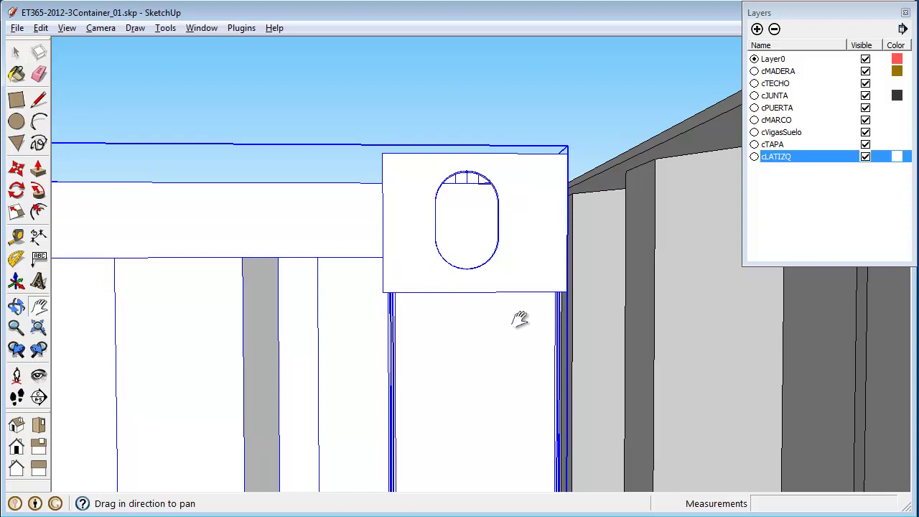
scroll(519, 319, down, 5)
scroll(519, 319, down, 2)
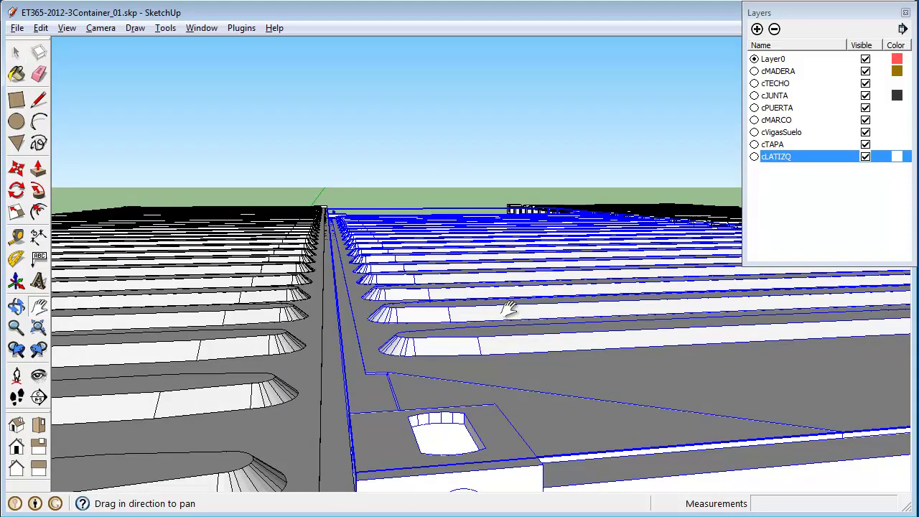
scroll(501, 304, up, 2)
scroll(502, 304, down, 6)
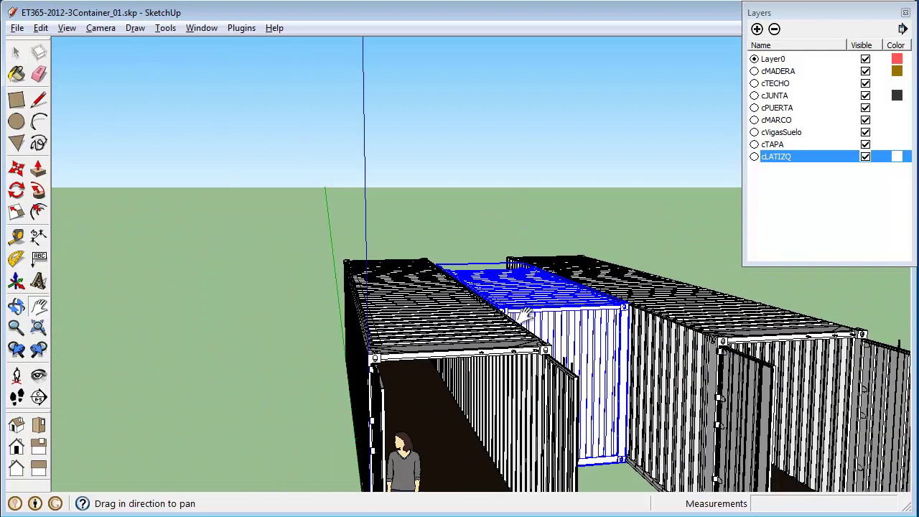
key(space)
click(538, 205)
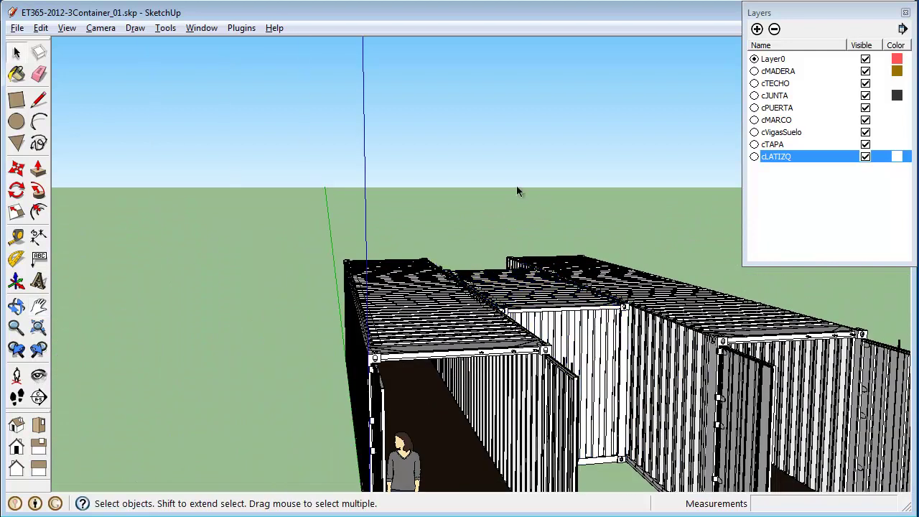
Hide cLATIZQ, cTAPA, cVigasSuelo, cMARCO, cPUERTA, cJUNTA and cTECHO, then view the slabs obliquely from above
click(865, 157)
click(865, 144)
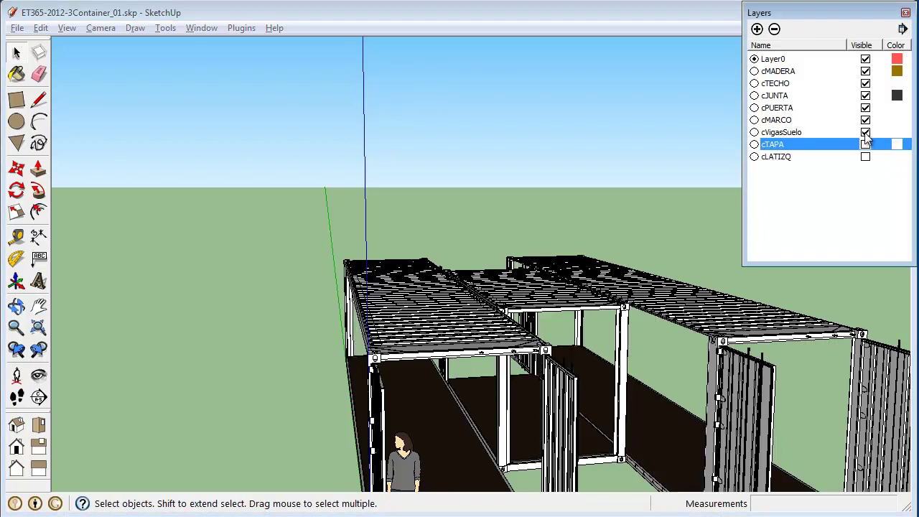
click(865, 133)
click(865, 120)
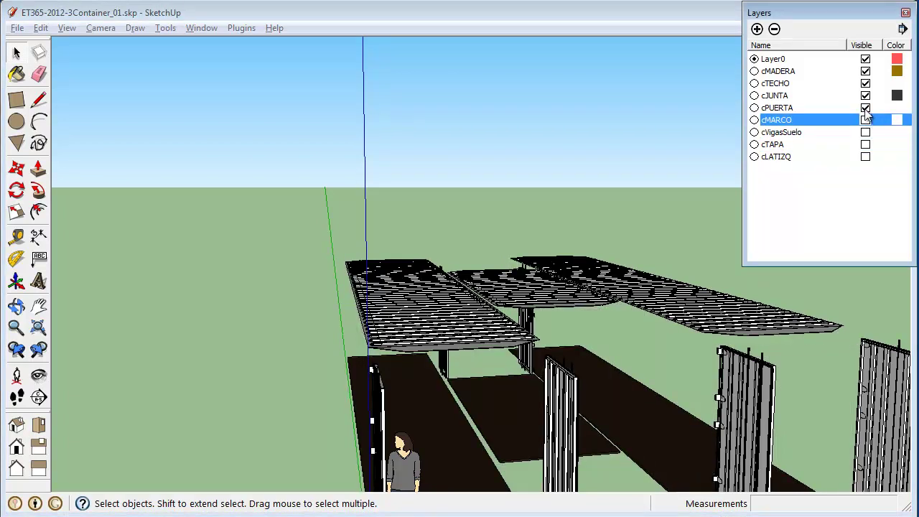
click(865, 108)
click(865, 95)
click(865, 83)
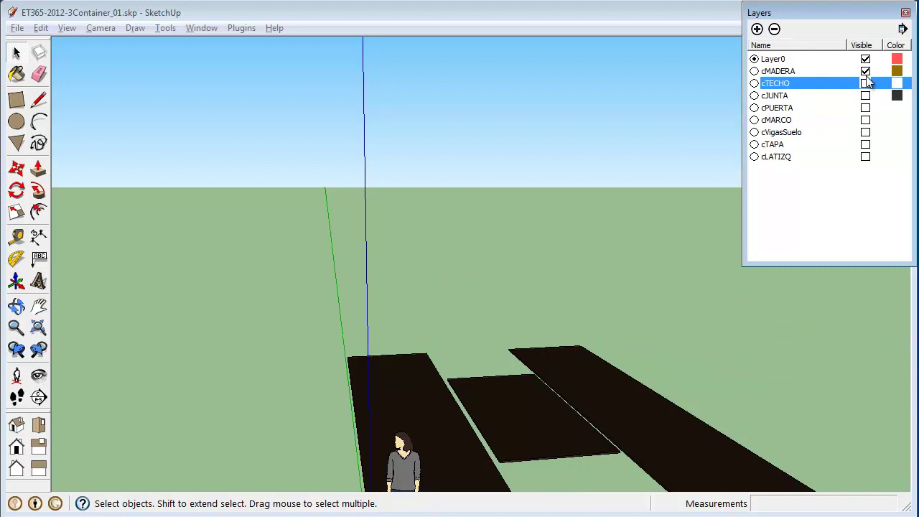
middle_drag(676, 292, 610, 402)
middle_drag(772, 364, 656, 331)
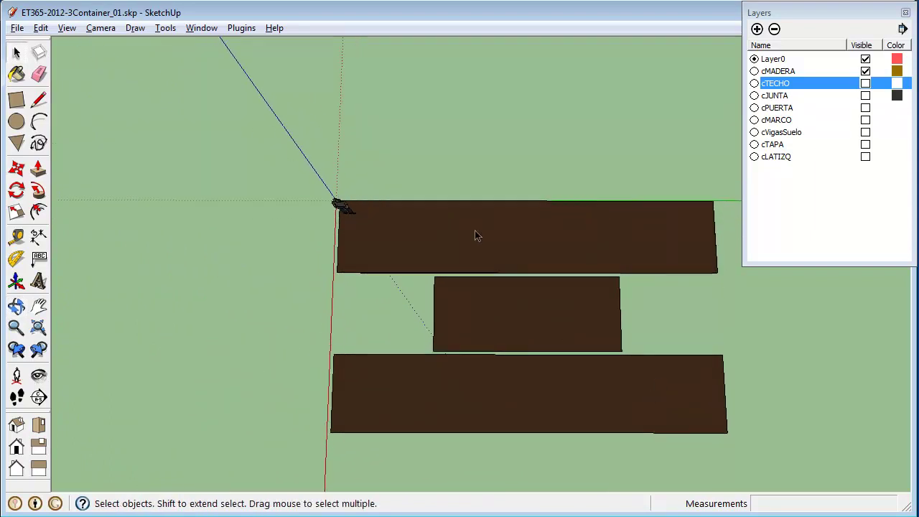